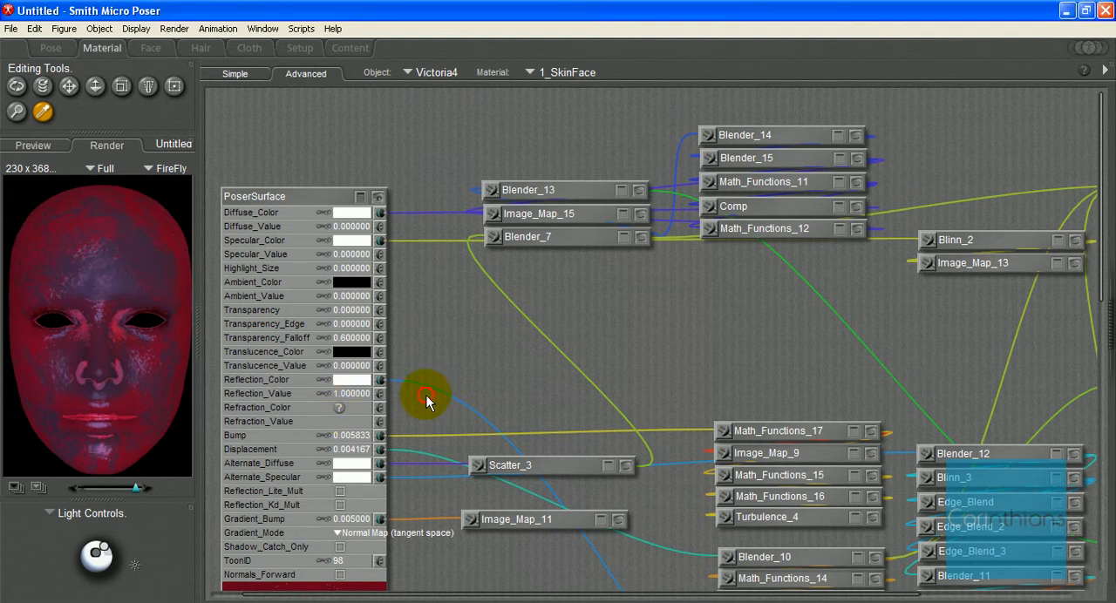
Step: Check the previews of the Blender_7 and Image_Map_15 nodes, collapsing each again
scroll(448, 391, "down", 5)
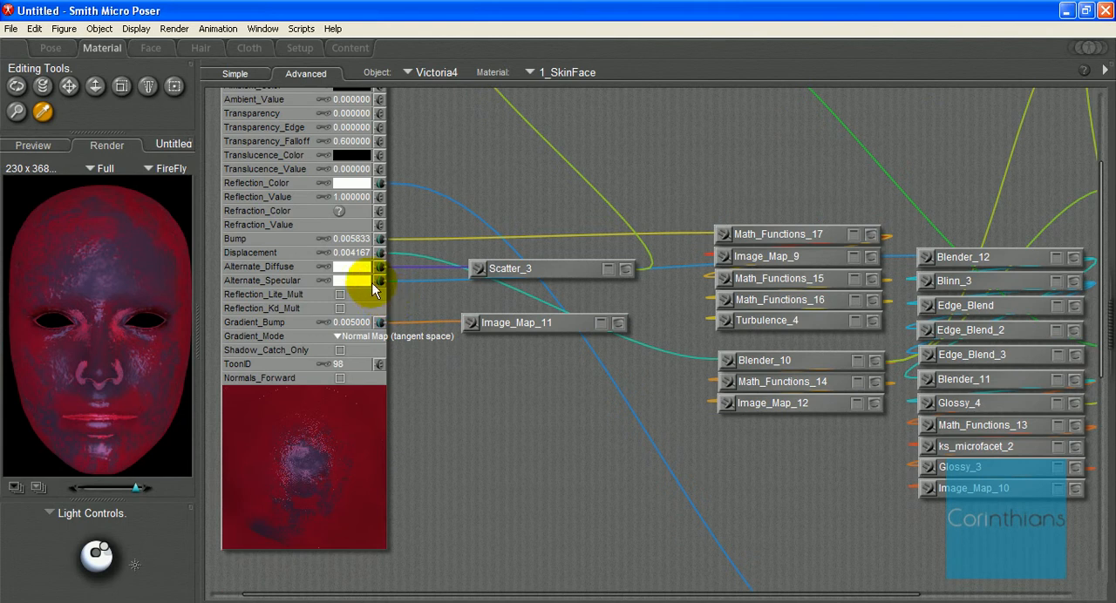
scroll(418, 277, "up", 5)
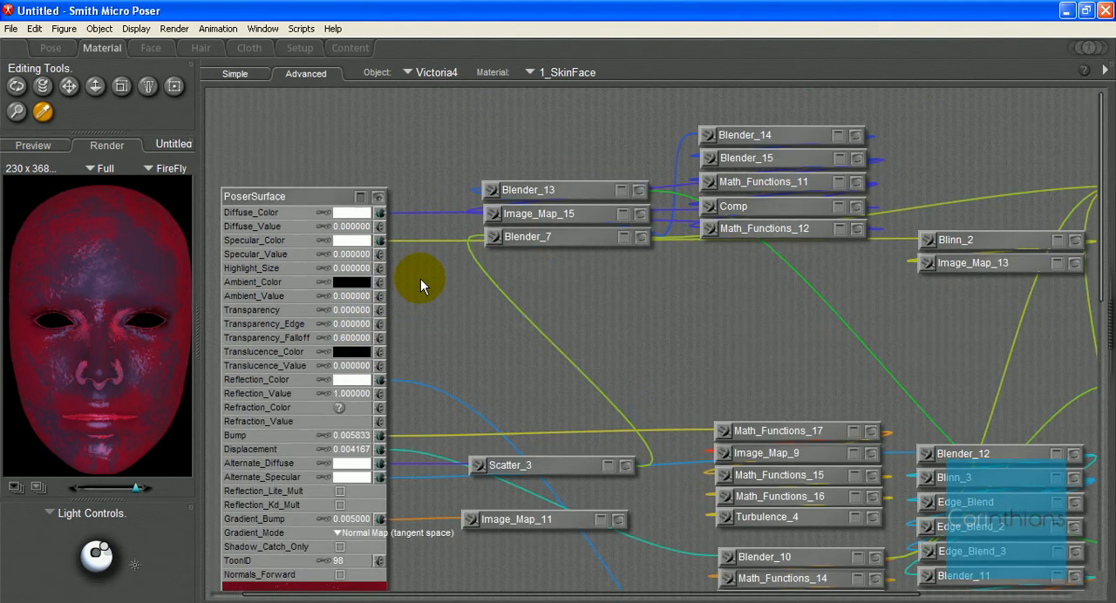
left_click(640, 237)
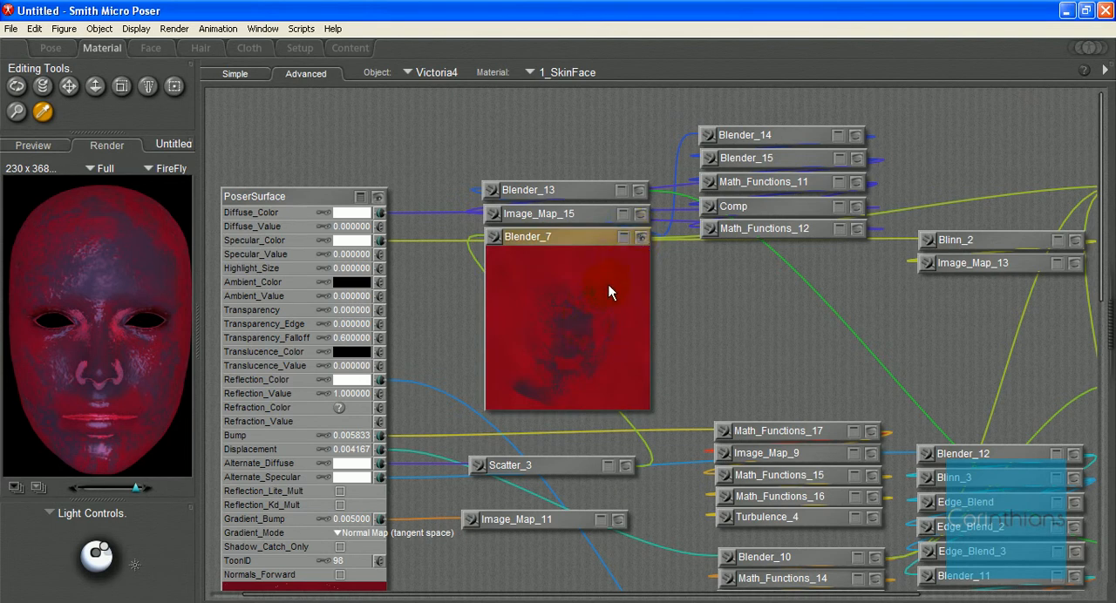
left_click(641, 237)
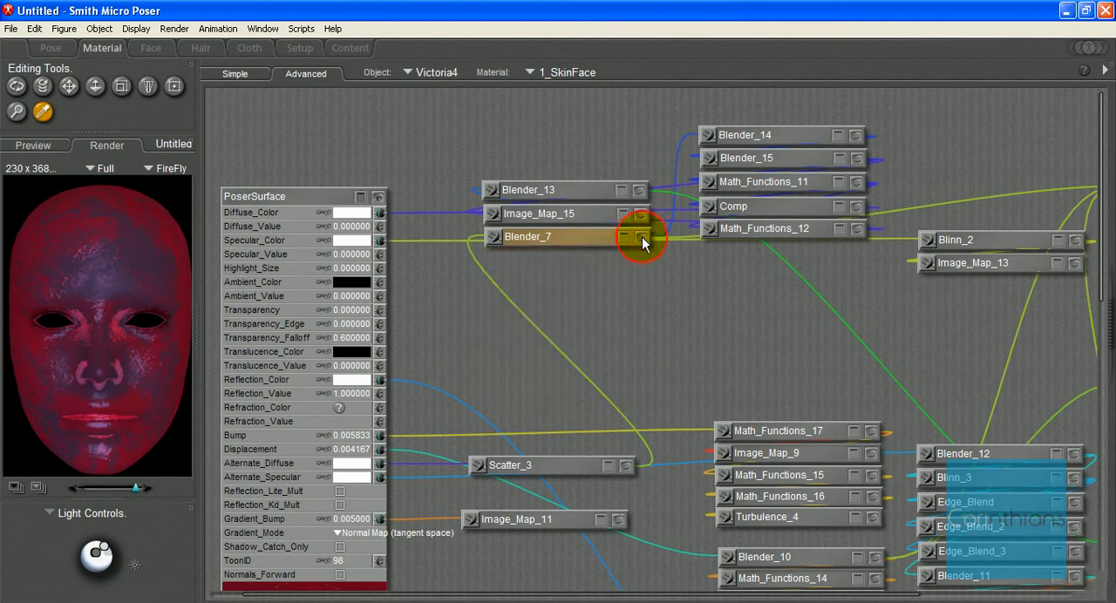
left_click(641, 215)
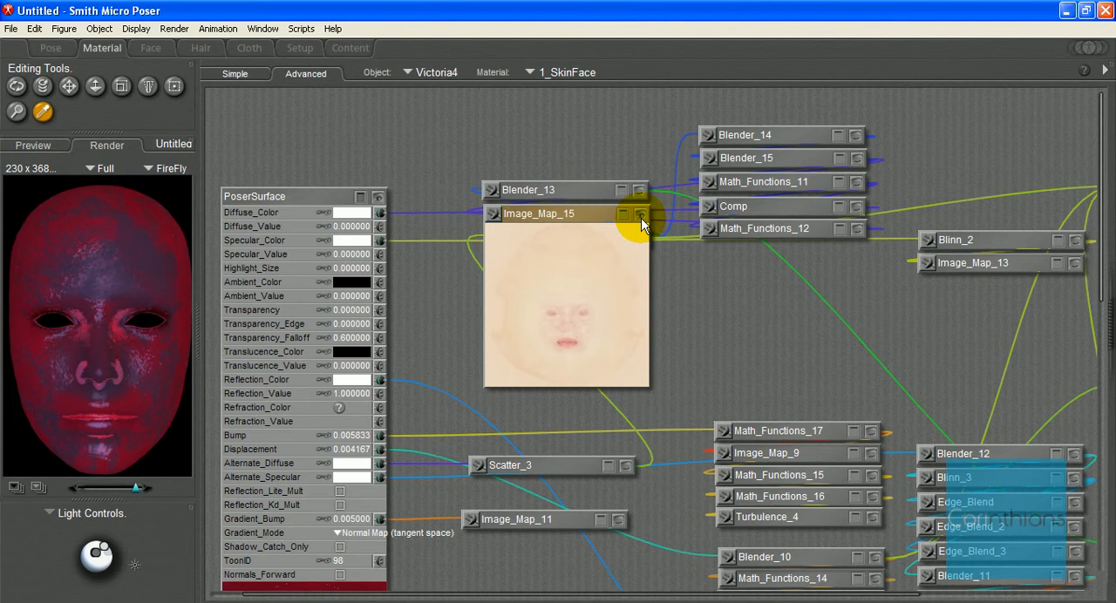
left_click(640, 216)
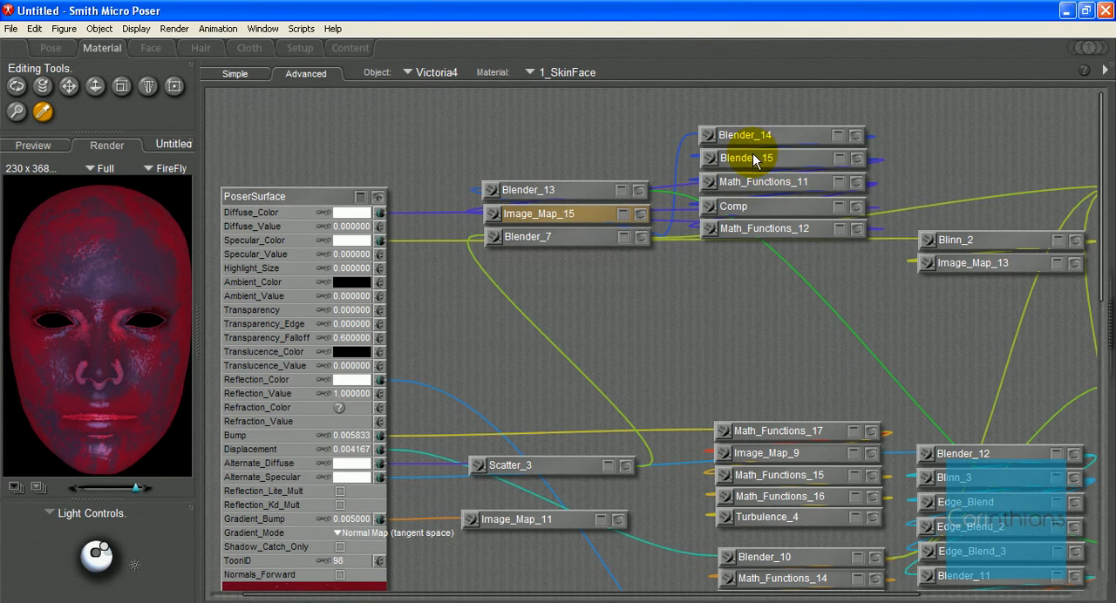
Step: Inspect the Blender_13 node's preview and inputs, then collapse it and return it above Image_Map_15
left_click(640, 190)
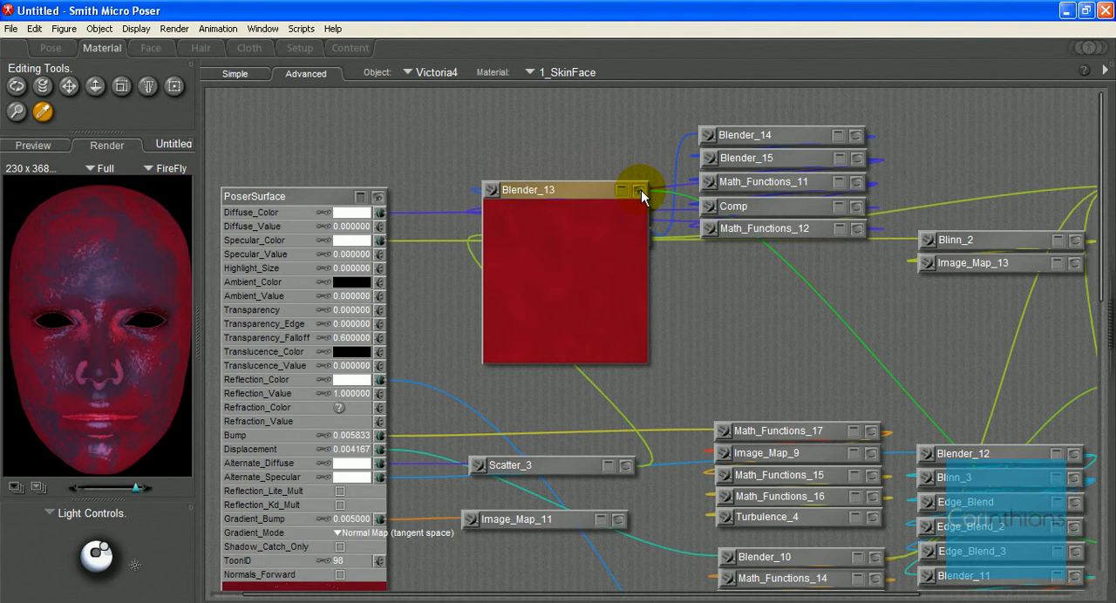
left_click_drag(588, 190, 783, 276)
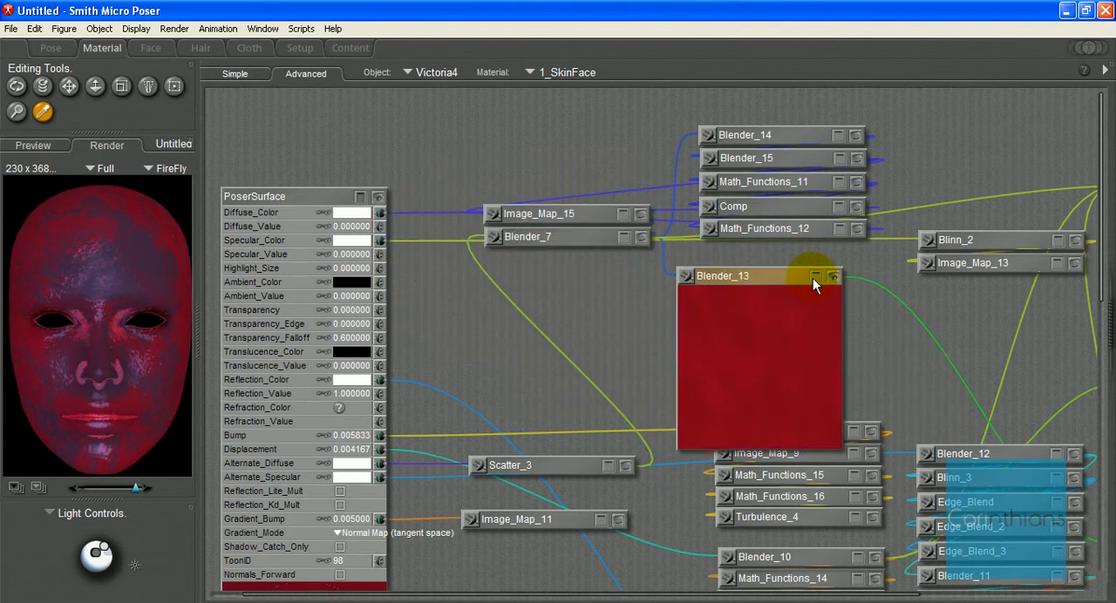
left_click(813, 278)
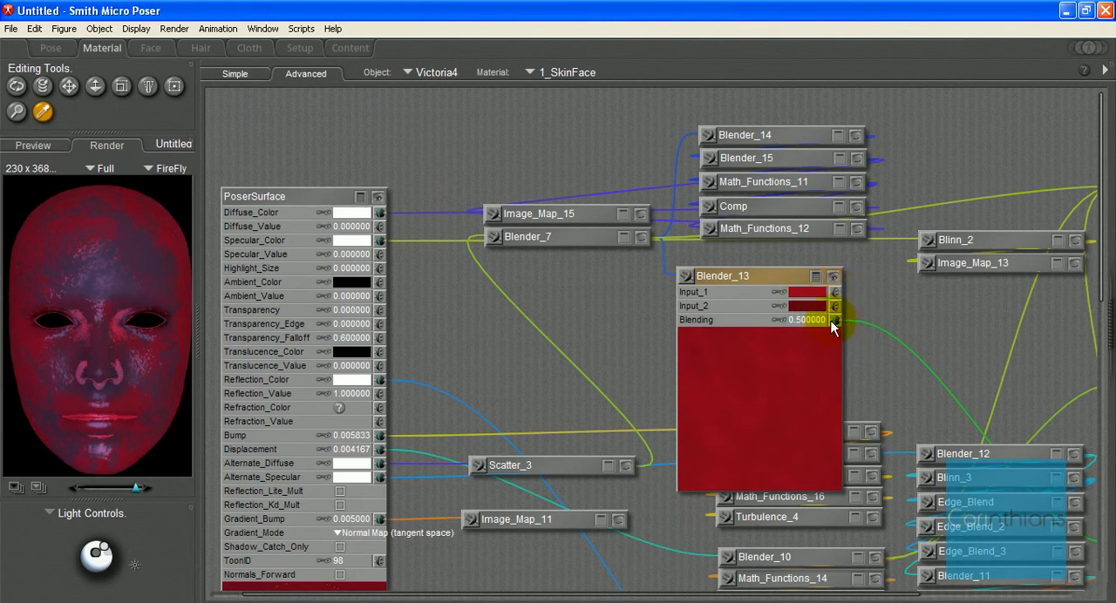
left_click(816, 280)
left_click(834, 277)
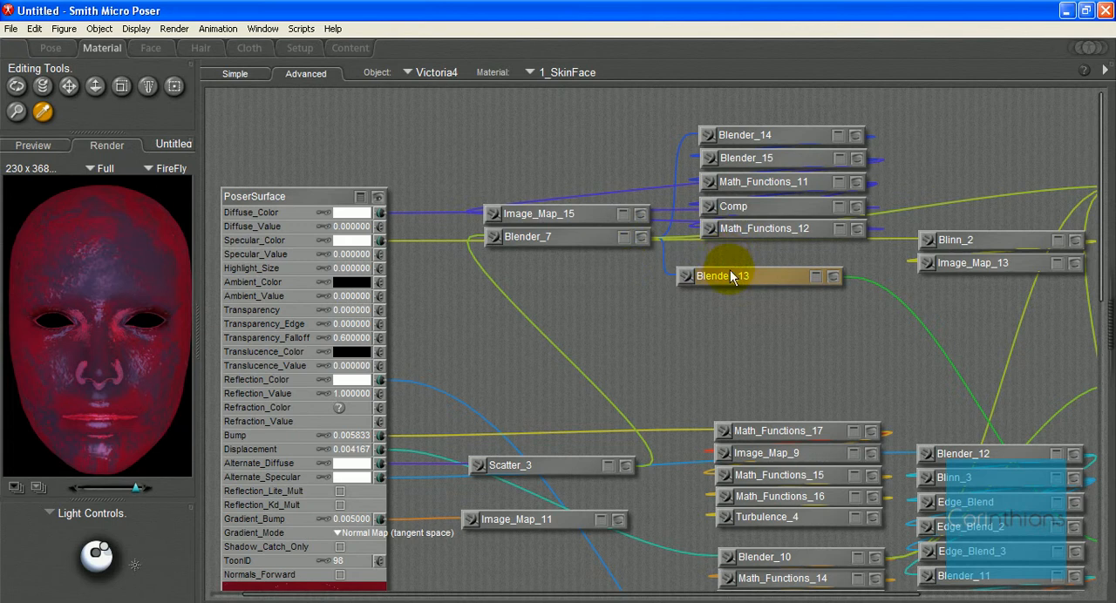
left_click_drag(731, 275, 521, 196)
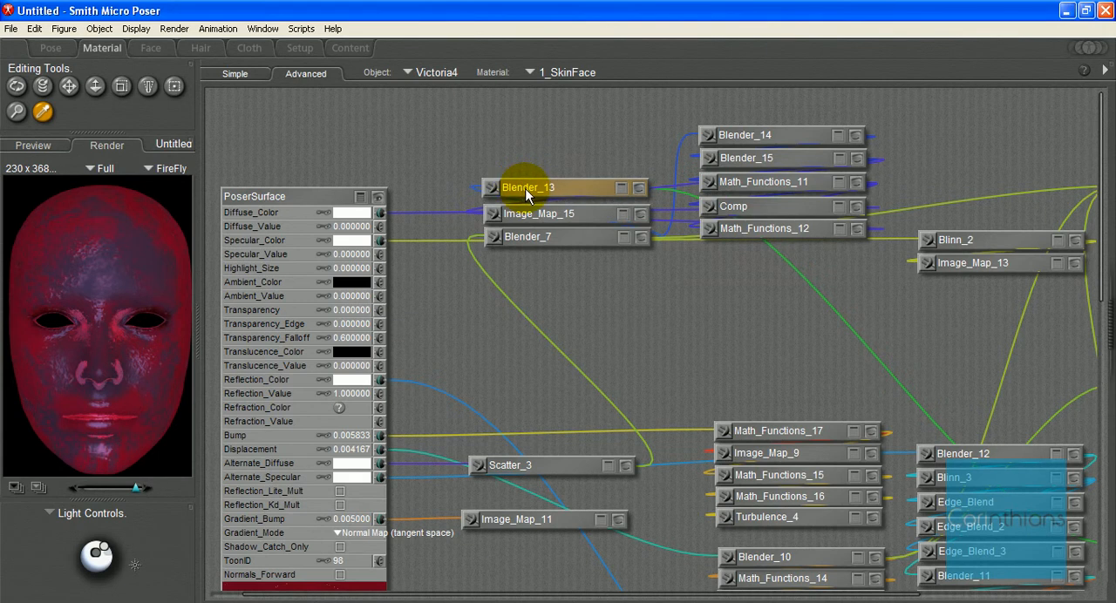
Step: Show the previews of the Blender_19, Blender_18 and Math_Functions_27 nodes in the lower part of the node network
scroll(528, 194, "down", 6)
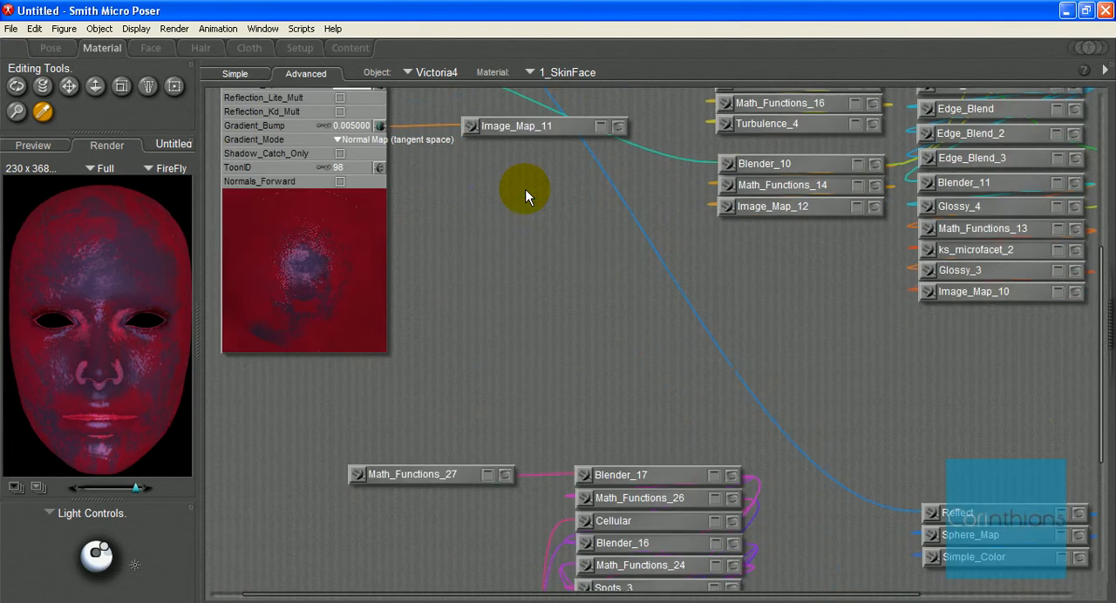
scroll(513, 315, "down", 2)
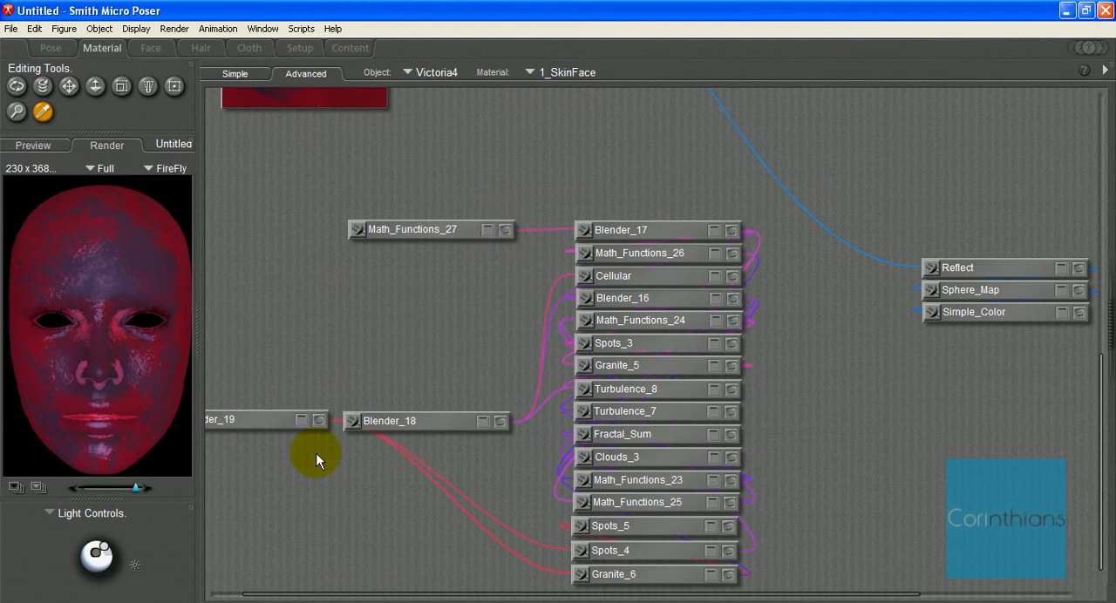
left_click(319, 420)
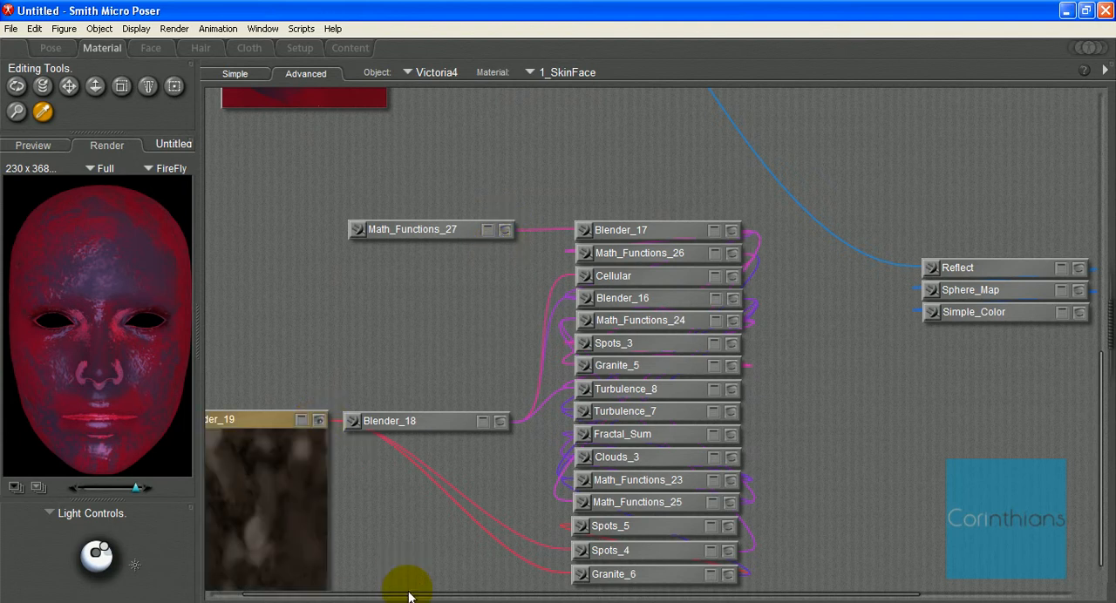
left_click_drag(407, 592, 291, 585)
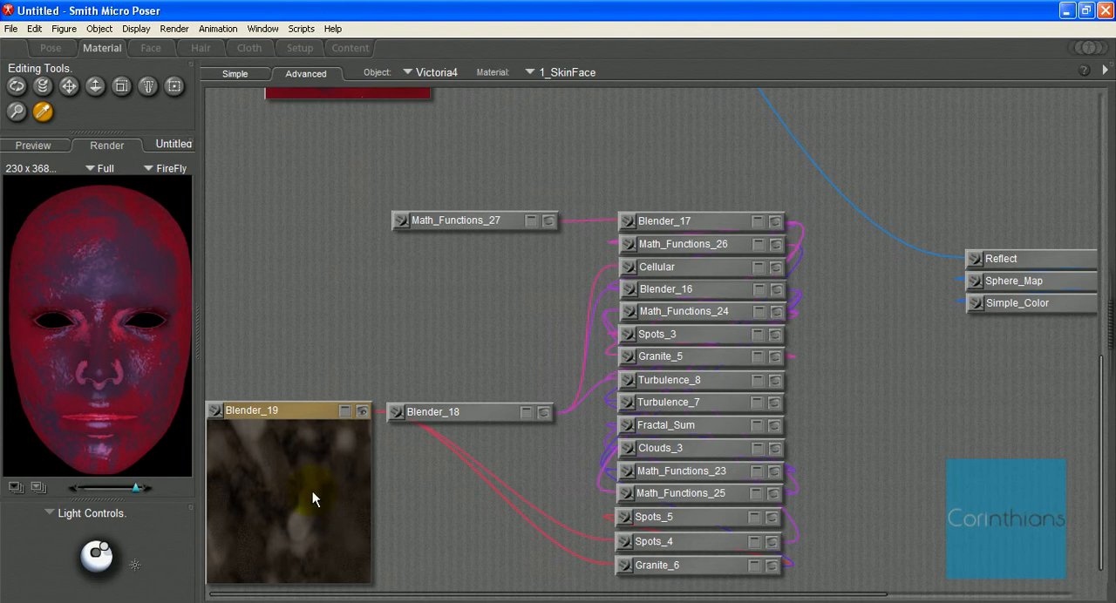
left_click(541, 413)
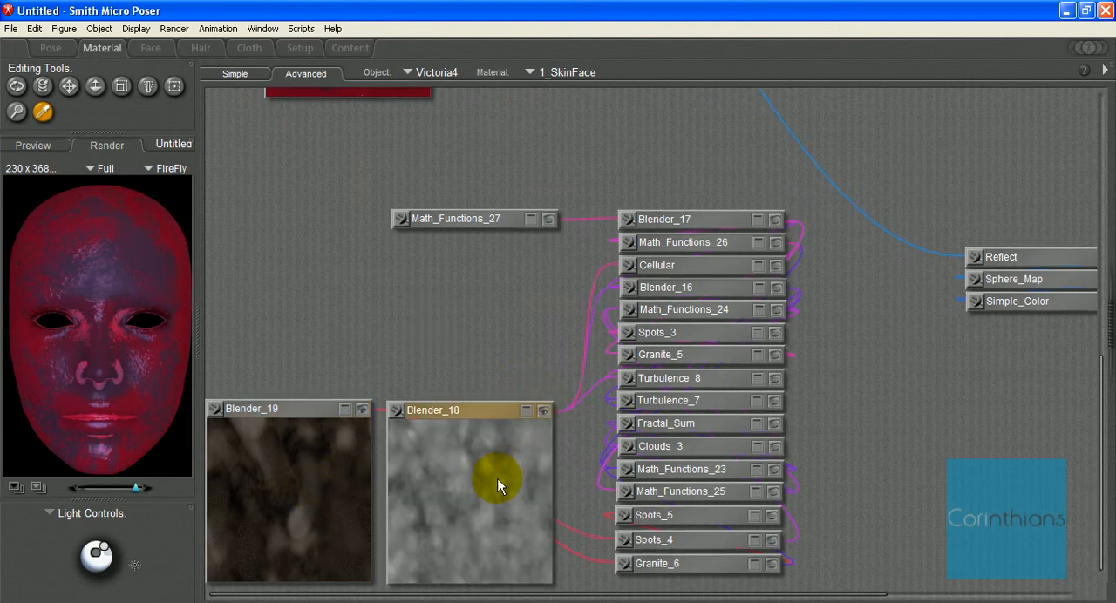
left_click(544, 219)
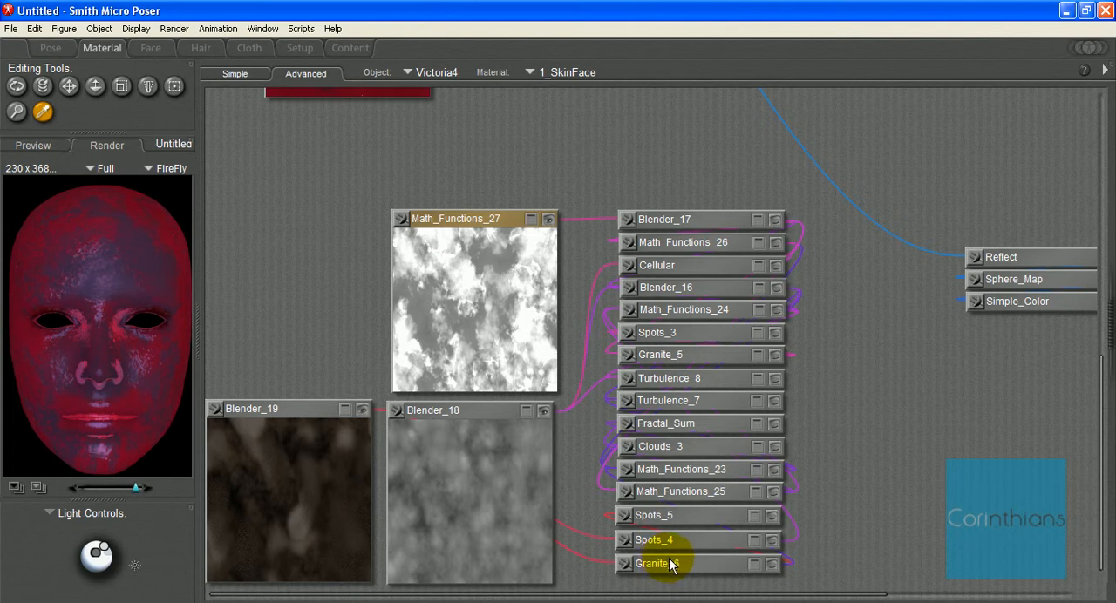
Step: Separate the stacked nodes near PoserSurface by moving Blender_7 and Image_Map_15 down and apart, clear of Blender_13
scroll(676, 505, "up", 3)
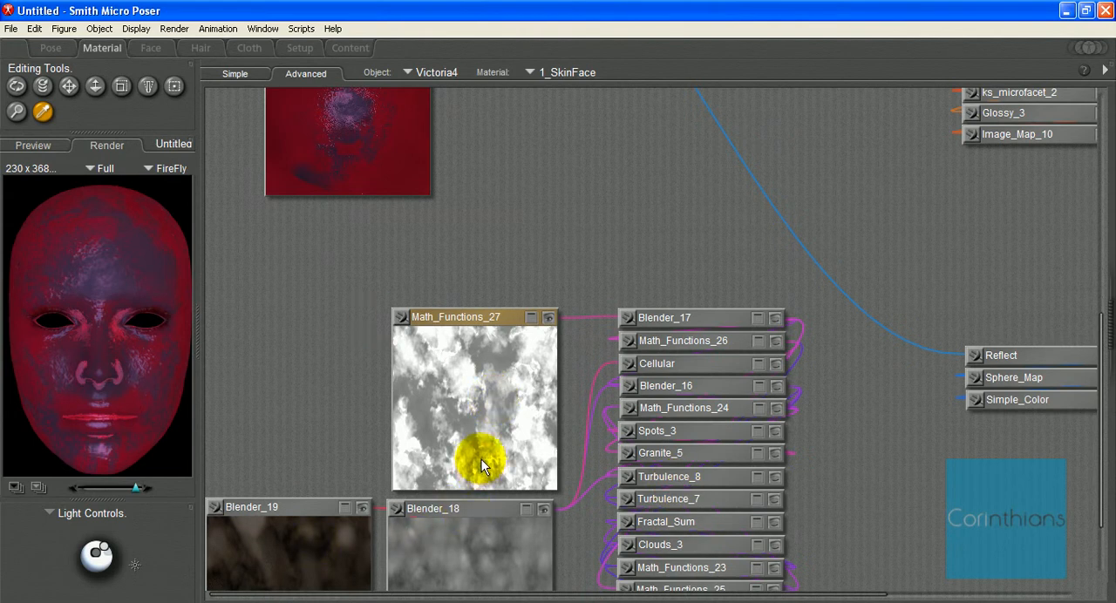
scroll(500, 329, "up", 9)
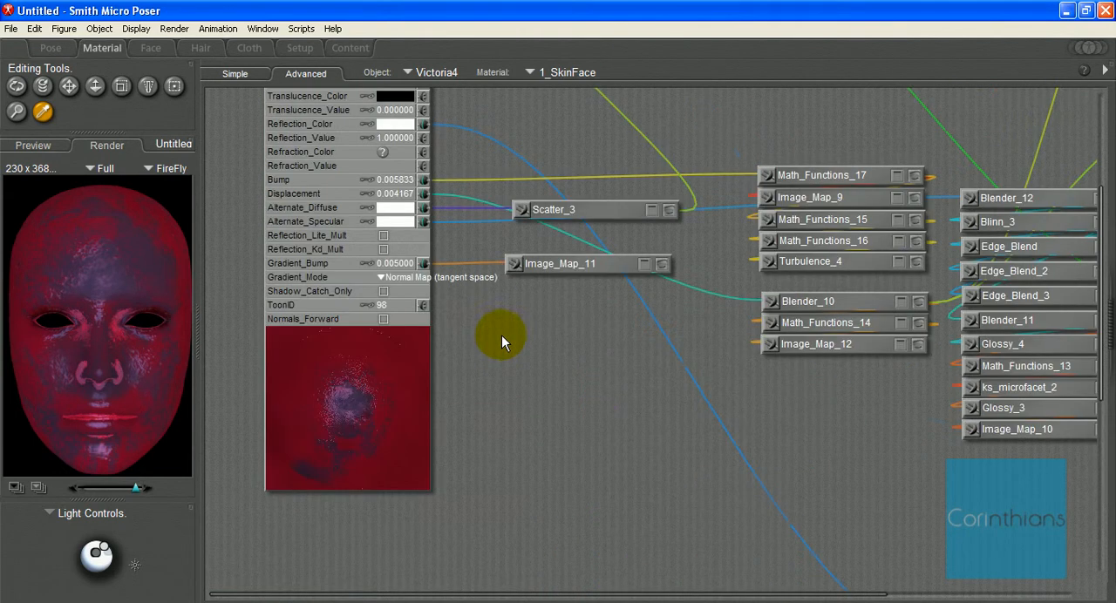
scroll(543, 323, "up", 6)
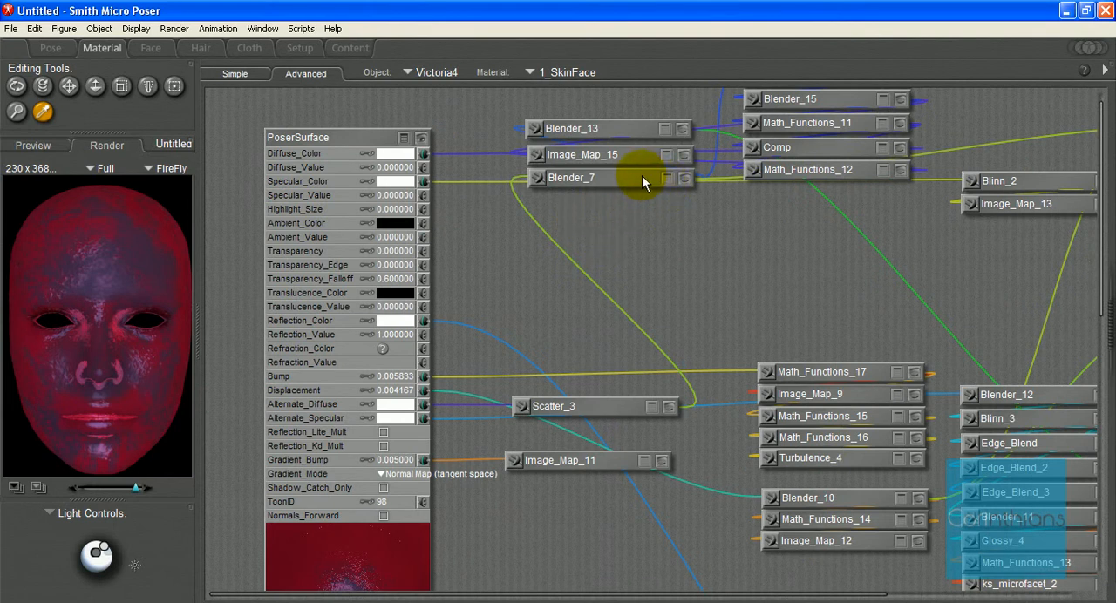
left_click_drag(641, 175, 717, 255)
left_click_drag(612, 154, 568, 217)
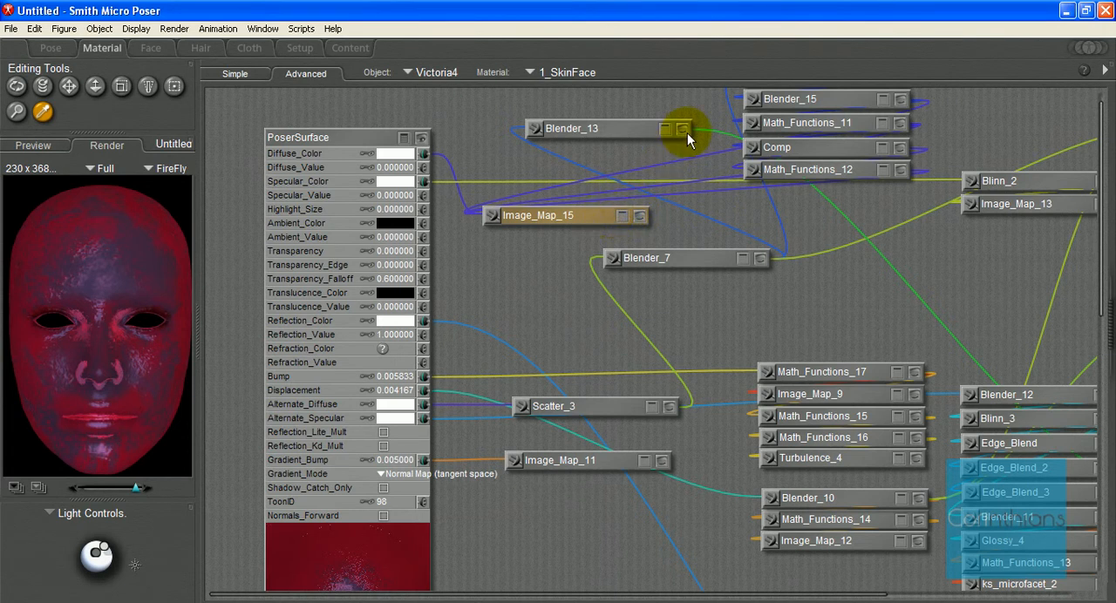
Step: Compare the previews of the Blender_14 and Blender_15 nodes, collapsing both again
scroll(824, 224, "up", 1)
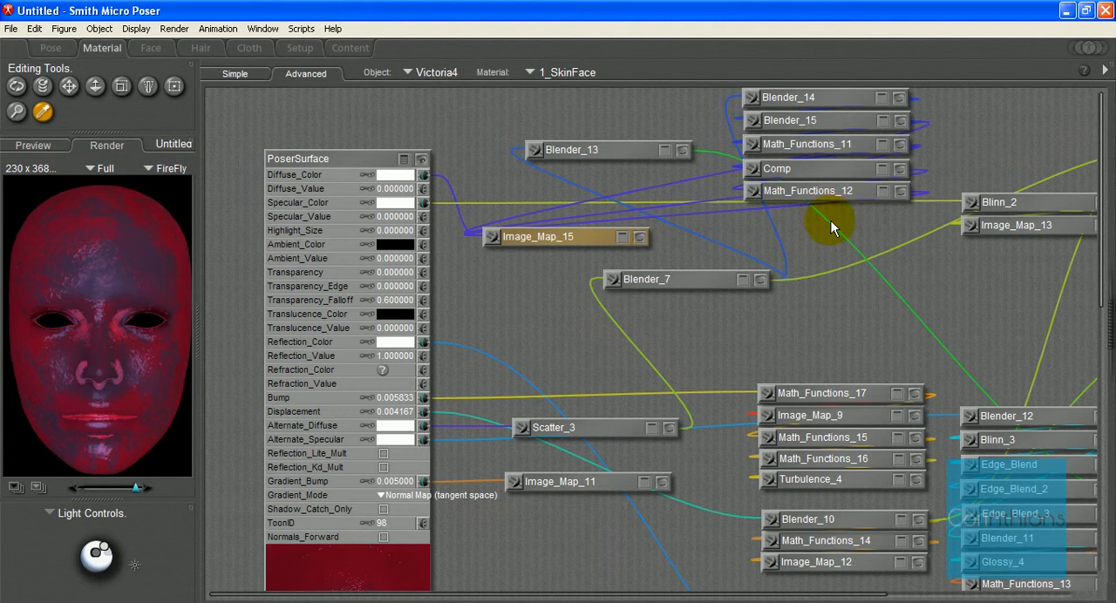
left_click(899, 97)
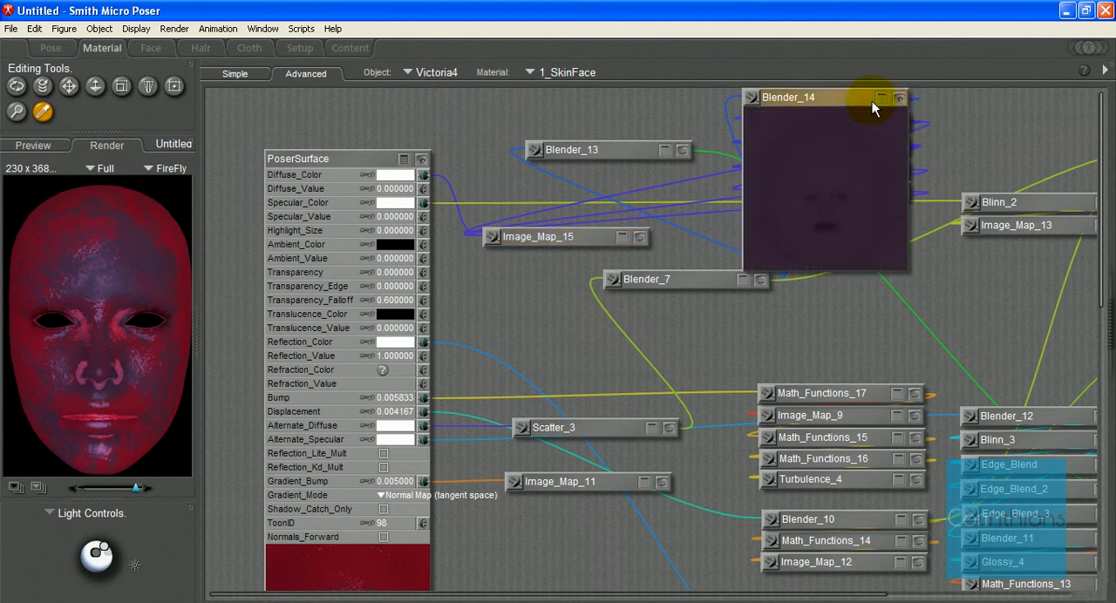
left_click(898, 98)
left_click(901, 129)
left_click(900, 123)
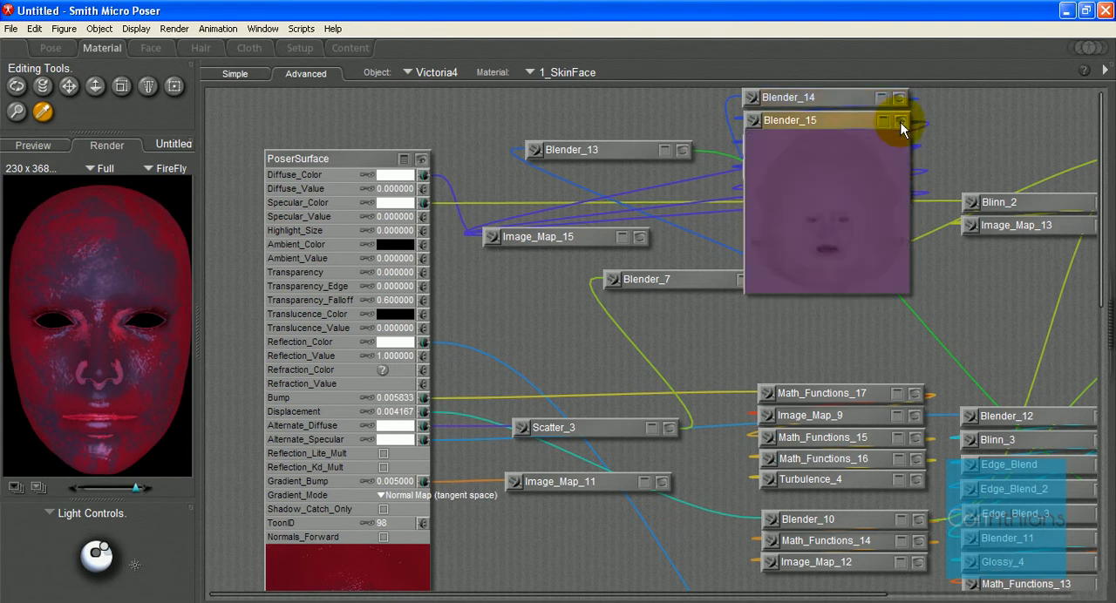
left_click(899, 98)
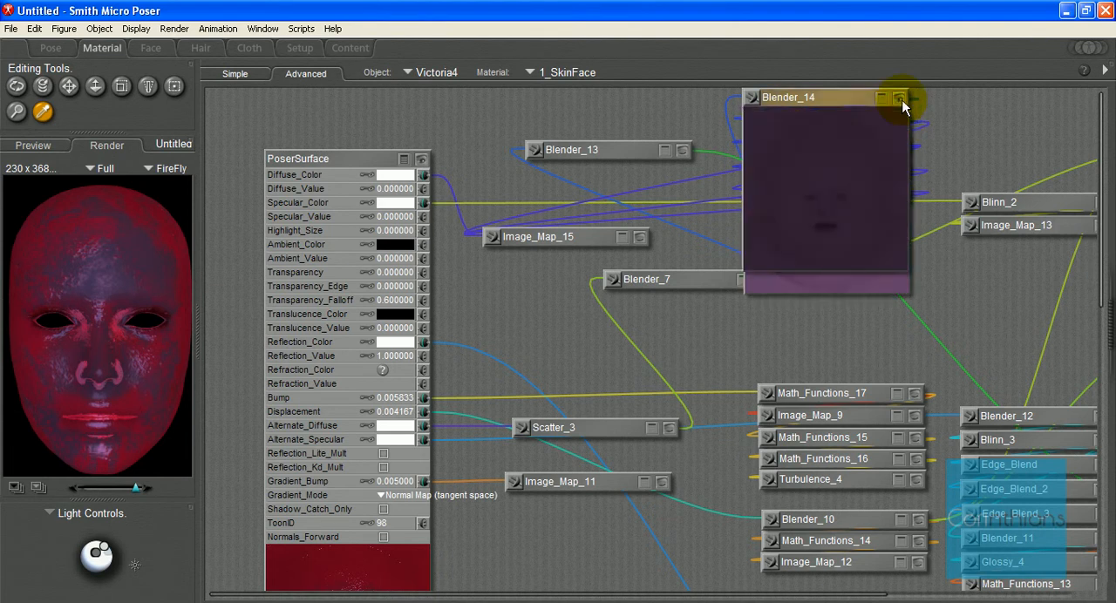
left_click(899, 98)
left_click(899, 122)
Step: Move the Blender_14 node out of its stack to the right of Blender_7 and check its preview
left_click(856, 101)
left_click_drag(856, 101, 818, 336)
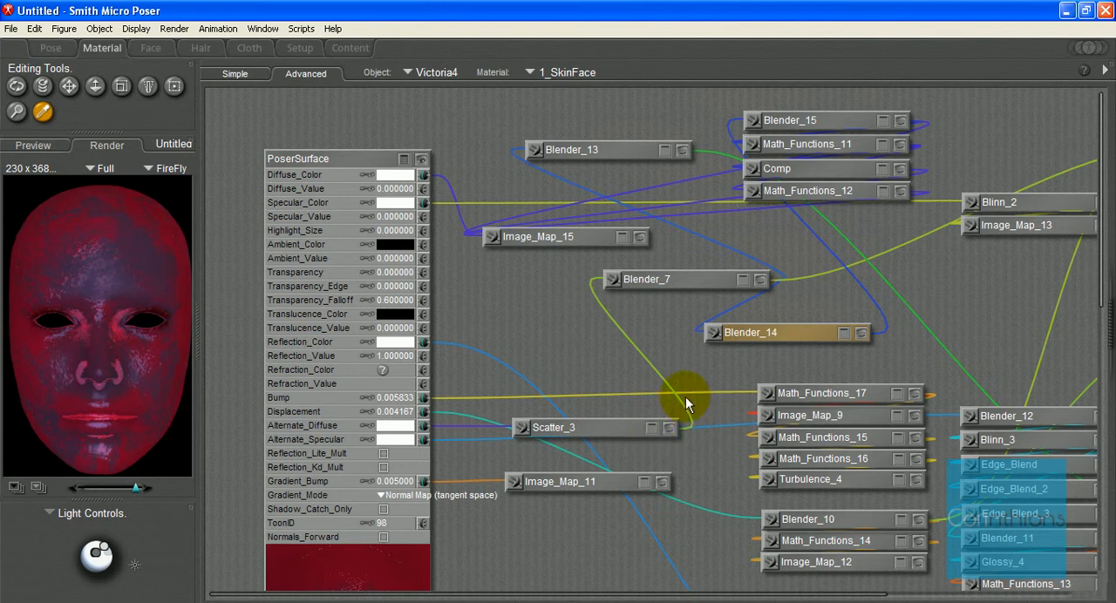
left_click_drag(747, 332, 865, 304)
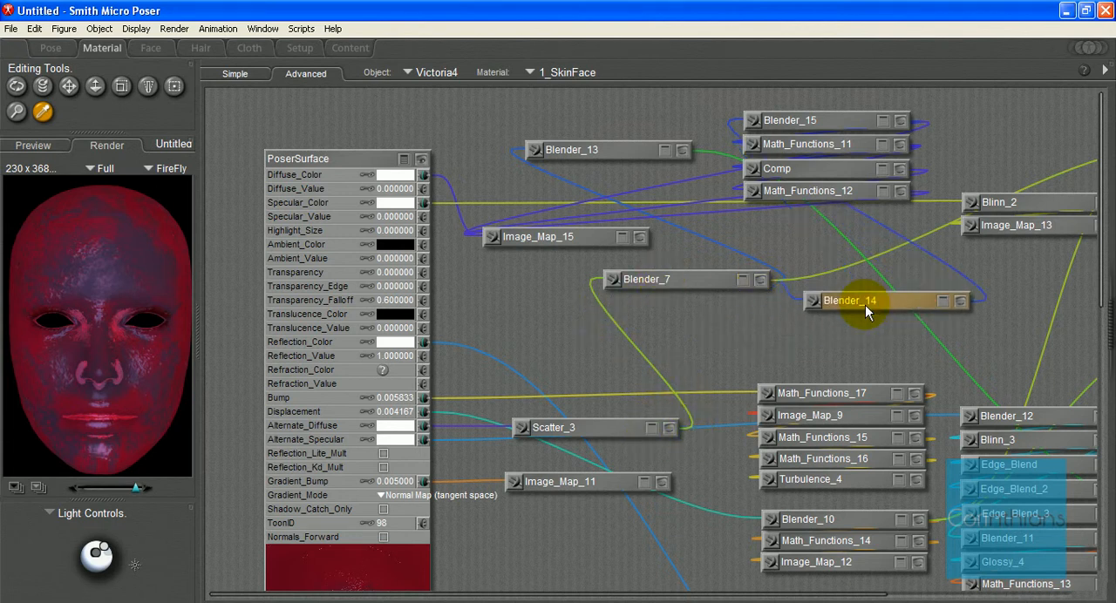
left_click(961, 301)
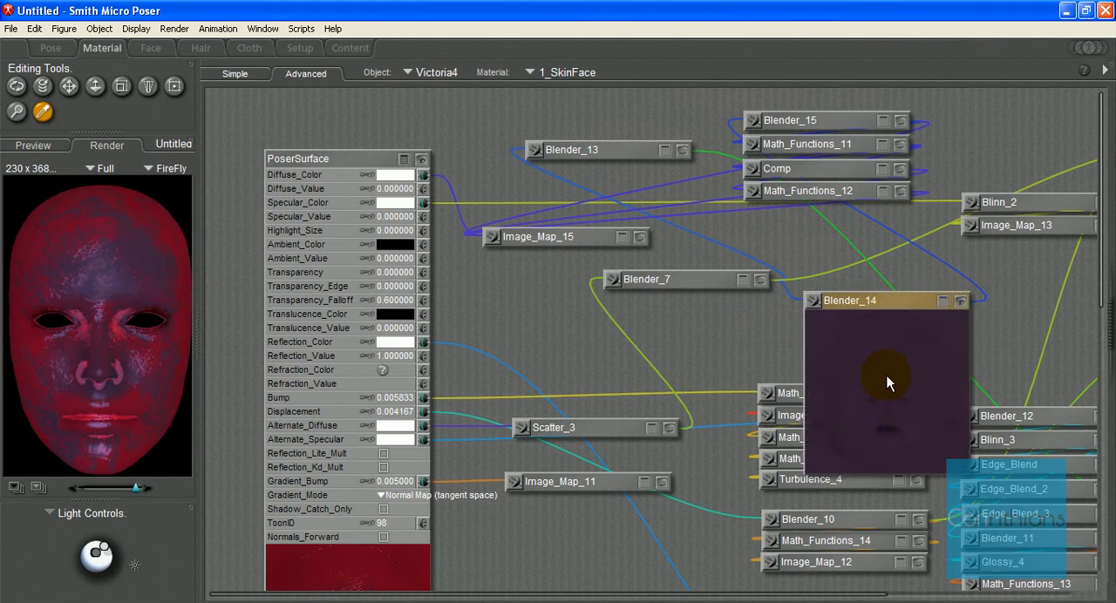
left_click(961, 302)
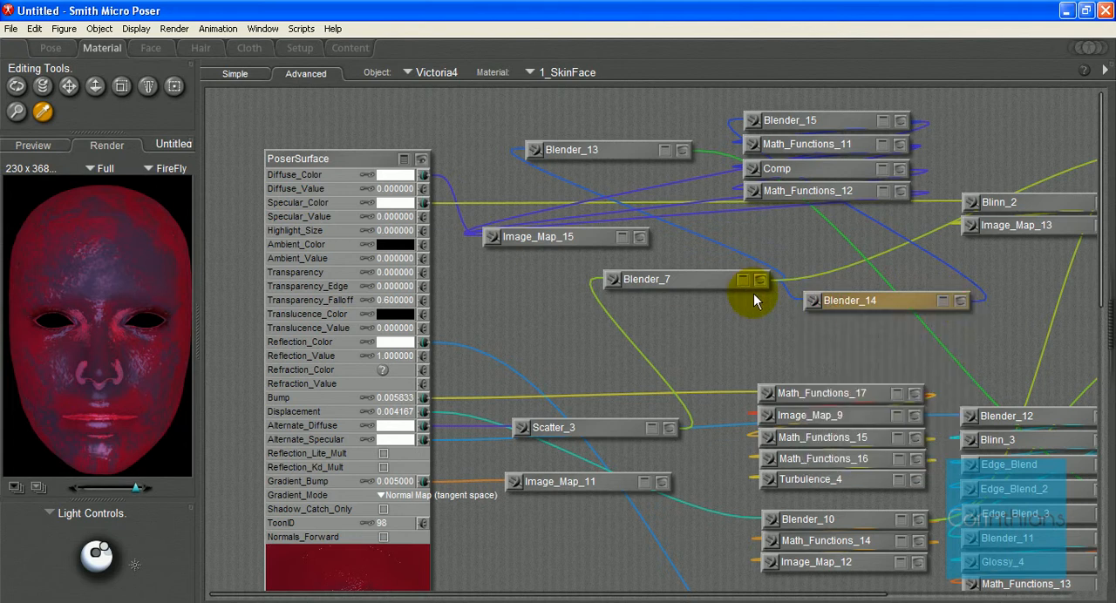
Step: Expand Blender_7's inputs and preview, and place Blender_14 beside it with its preview shown
left_click(742, 280)
left_click(757, 280)
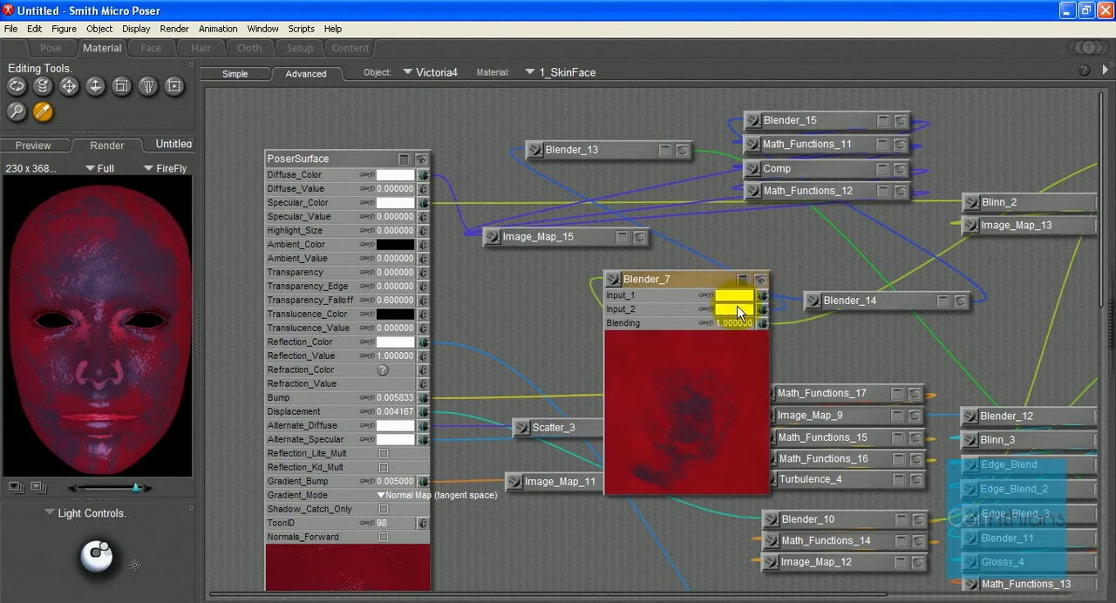
left_click_drag(834, 303, 889, 267)
left_click(974, 262)
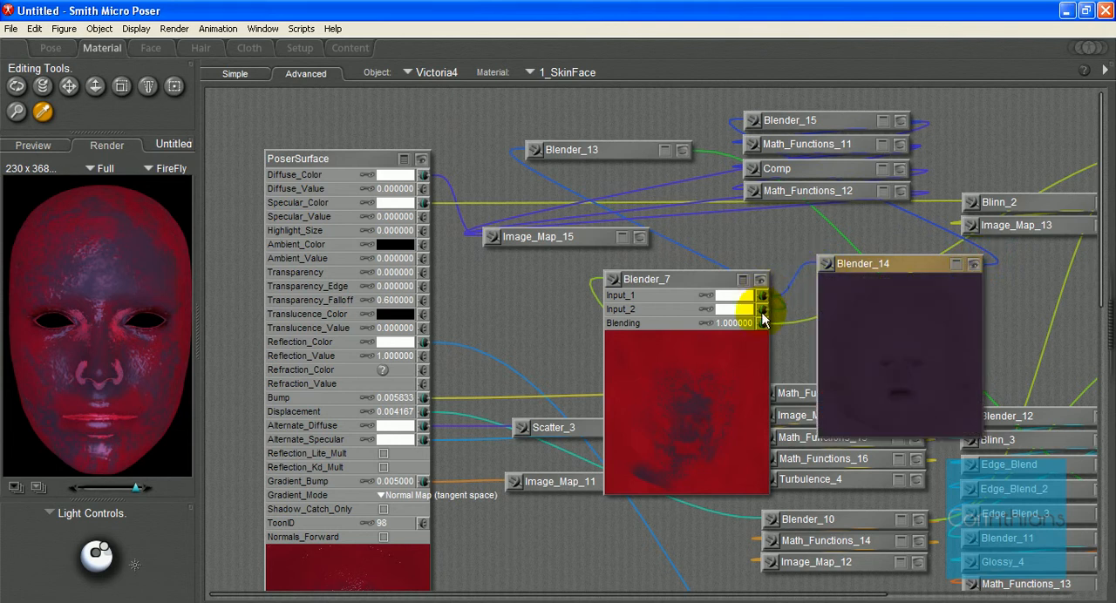
Step: Bring the Blender_13 node over beside Blender_7 and delete it, freeing Input_2 of Blender_7
left_click(682, 151)
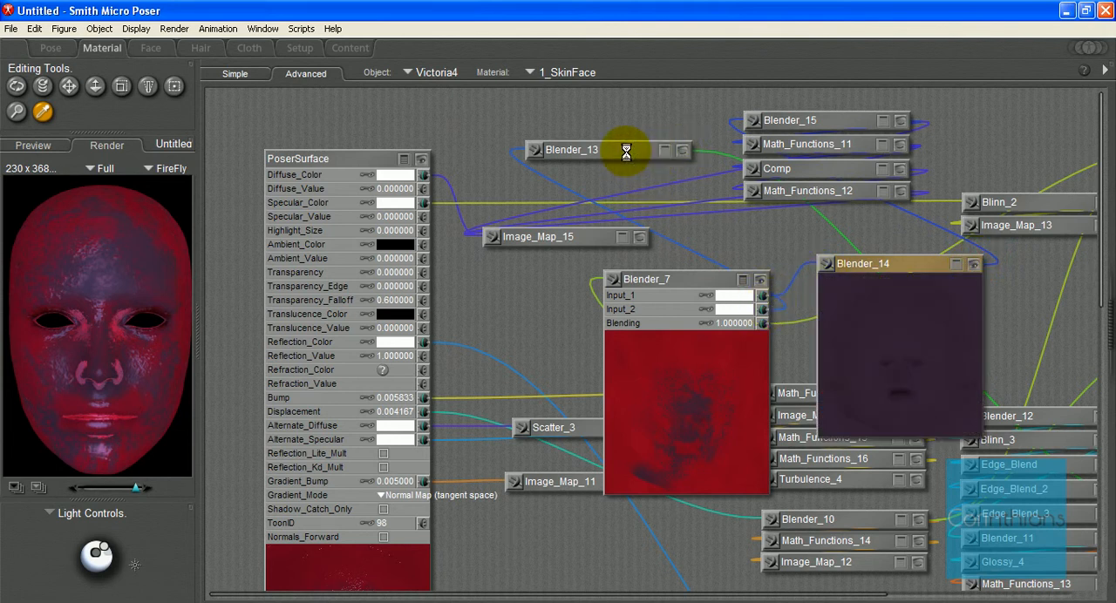
left_click_drag(626, 152, 892, 334)
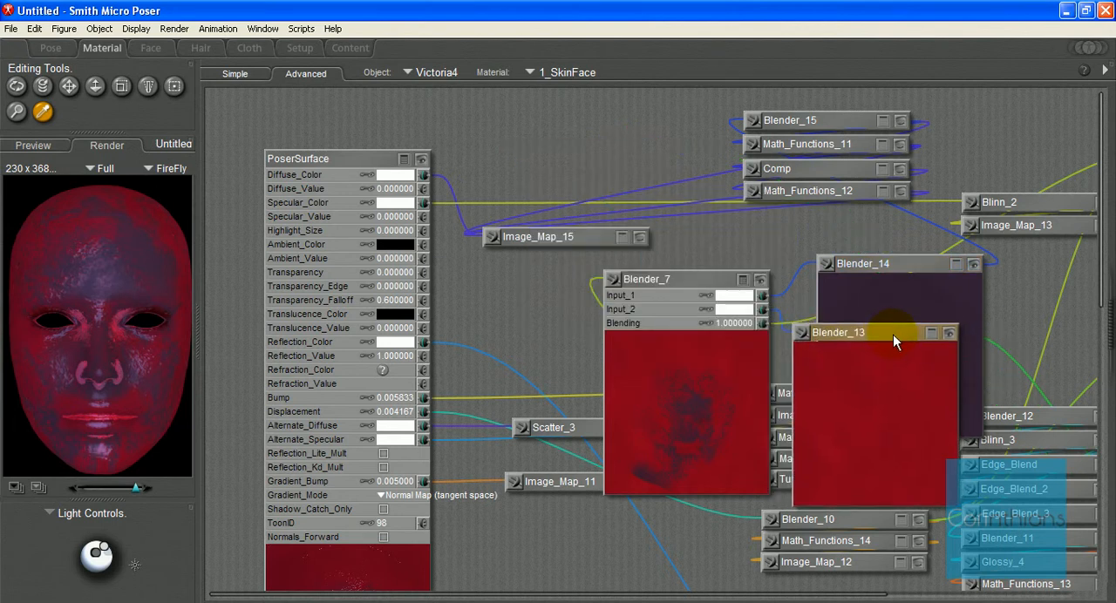
right_click(893, 333)
left_click(917, 406)
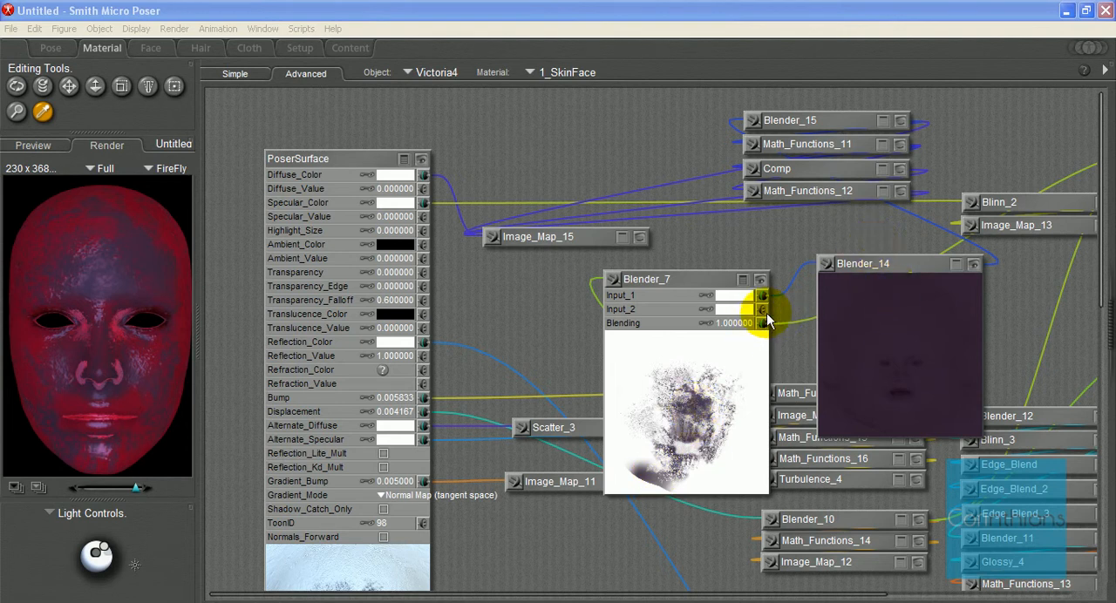
Step: Move Blender_7 down beside the lower texture nodes and connect Blender_19 to its Input_2
left_click_drag(717, 286, 624, 551)
scroll(624, 542, "down", 6)
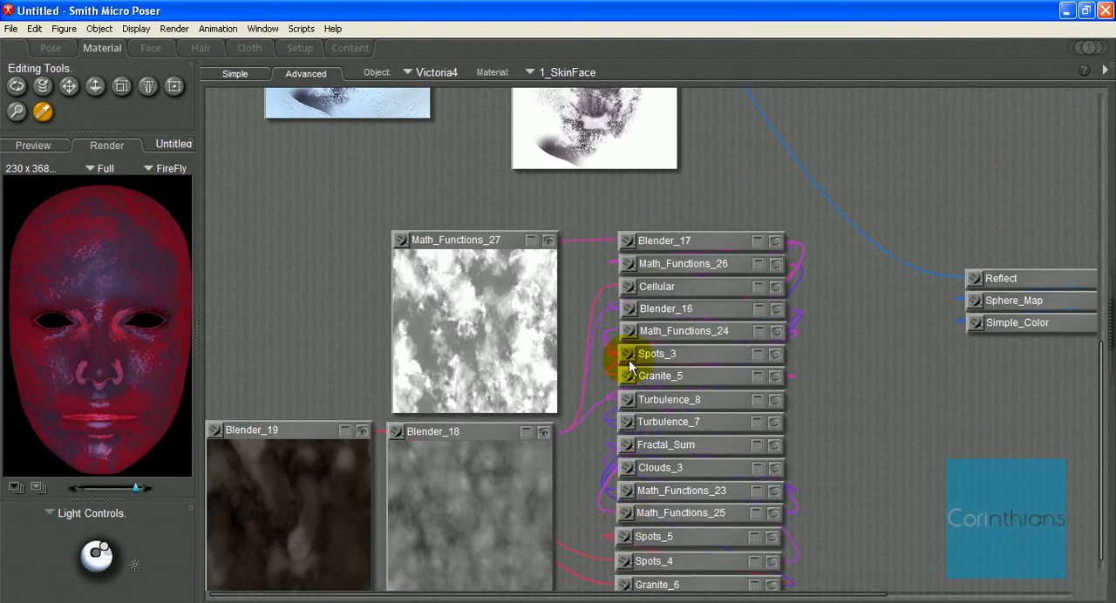
scroll(625, 497, "up", 2)
left_click_drag(604, 171, 653, 331)
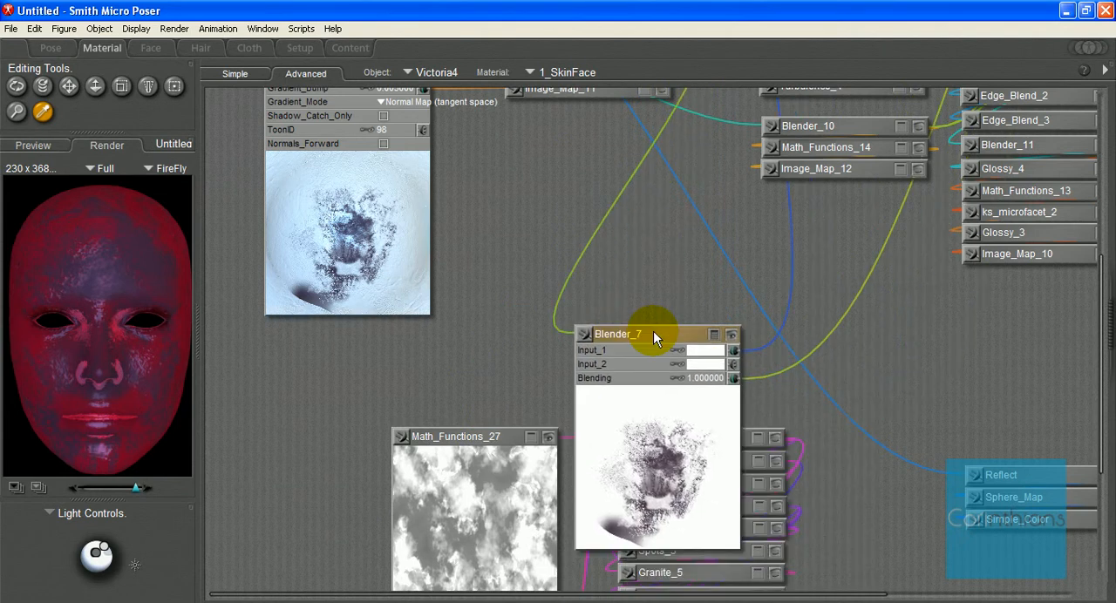
scroll(656, 338, "down", 3)
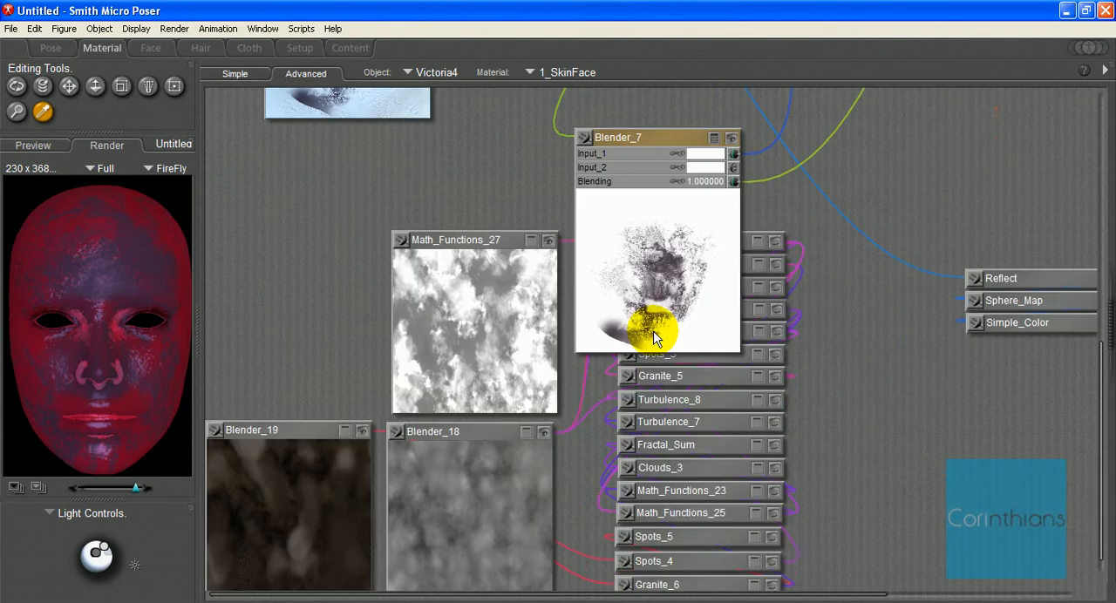
left_click(287, 429)
left_click_drag(223, 429, 737, 168)
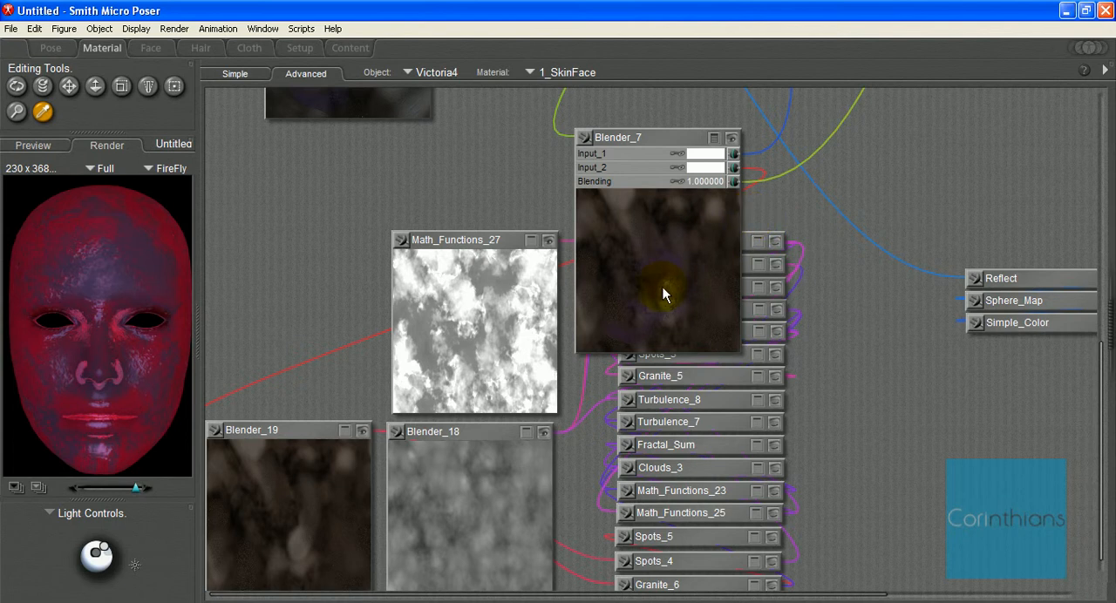
Step: Bring Blender_7 back up, collapse it and place it directly above Image_Map_15
scroll(783, 251, "up", 3)
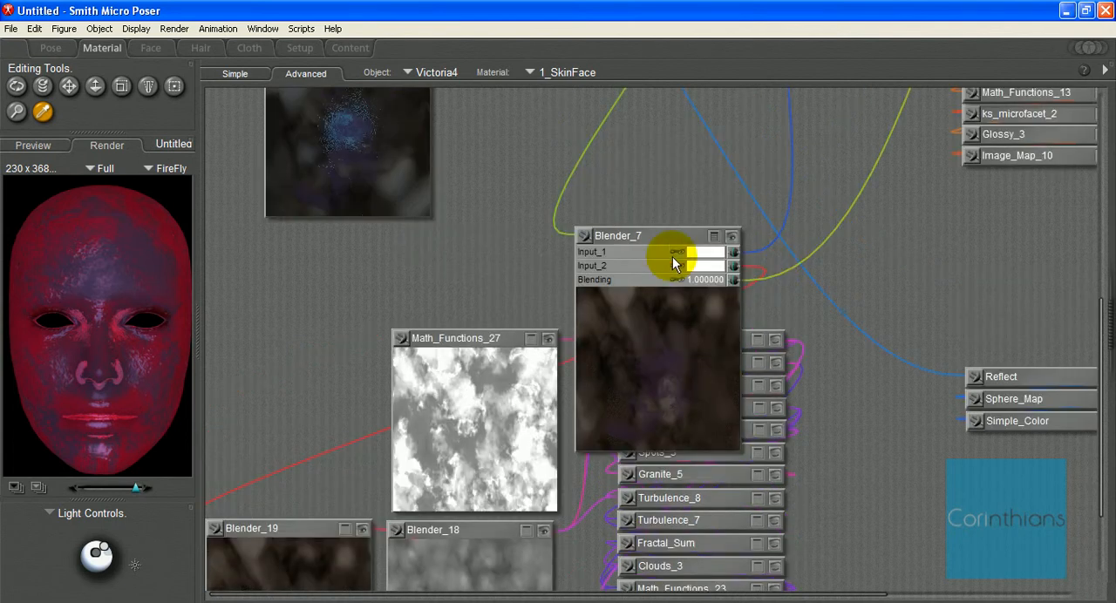
left_click_drag(660, 229, 660, 110)
scroll(660, 112, "up", 6)
left_click_drag(668, 319, 659, 61)
scroll(655, 169, "up", 6)
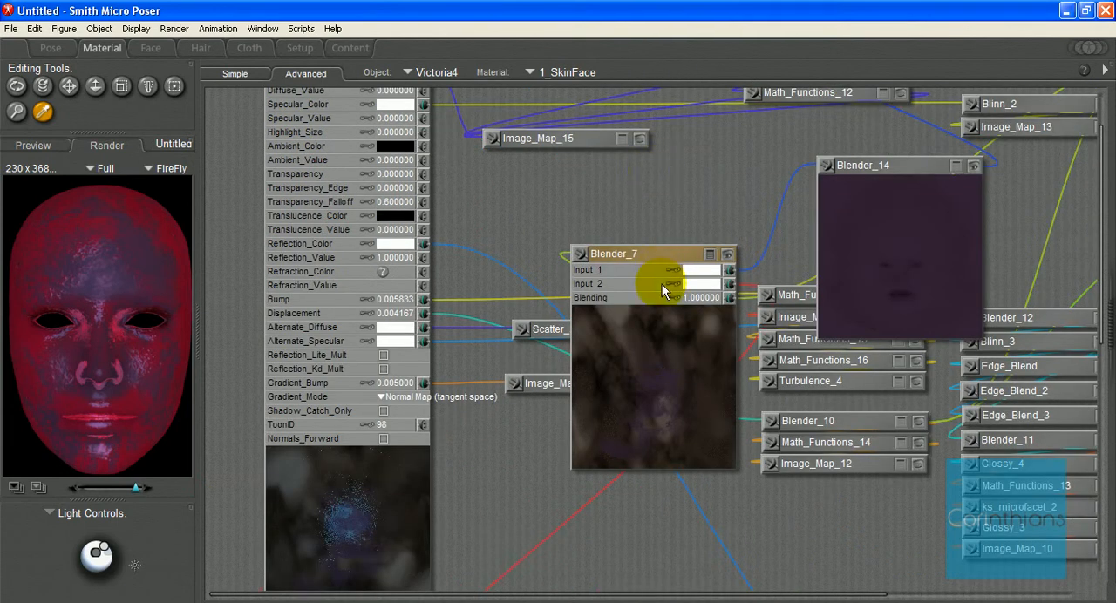
left_click(712, 255)
left_click_drag(723, 256, 605, 114)
Step: Place Blender_14 directly below Image_Map_15 and hide its preview
left_click(861, 163)
left_click_drag(871, 159, 543, 161)
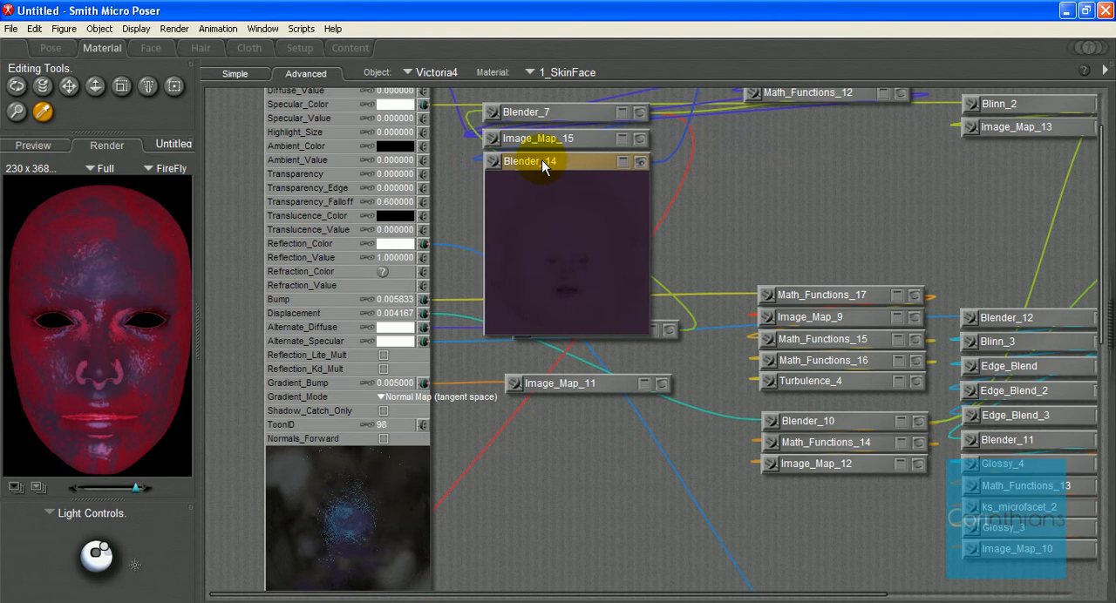
left_click(638, 162)
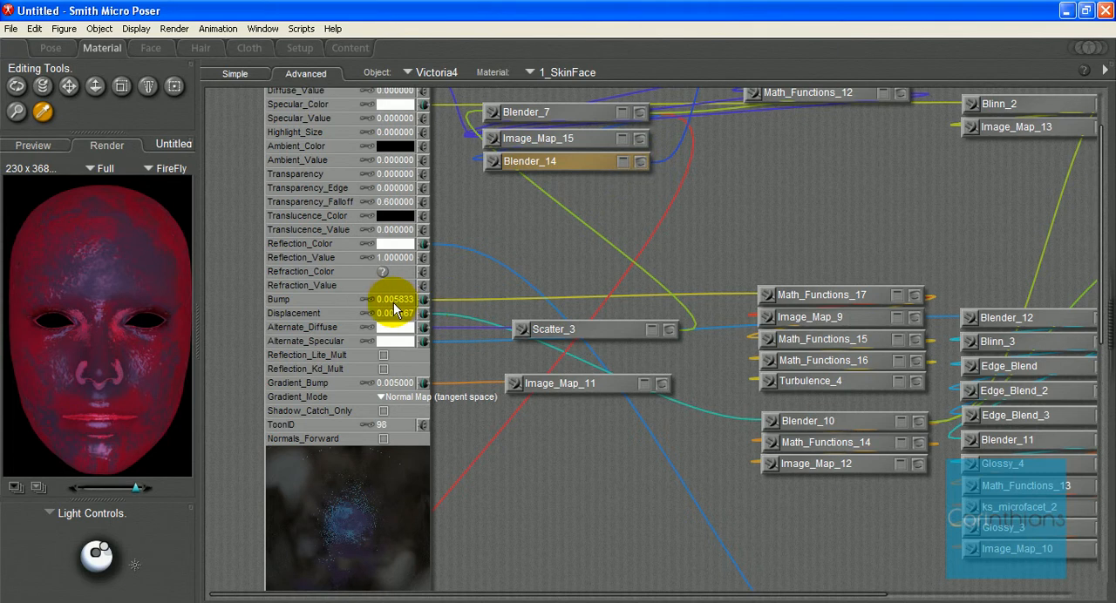
Step: Examine the preview of Math_Functions_17 on the Bump channel and of Blender_10 on the Displacement channel
left_click(915, 296)
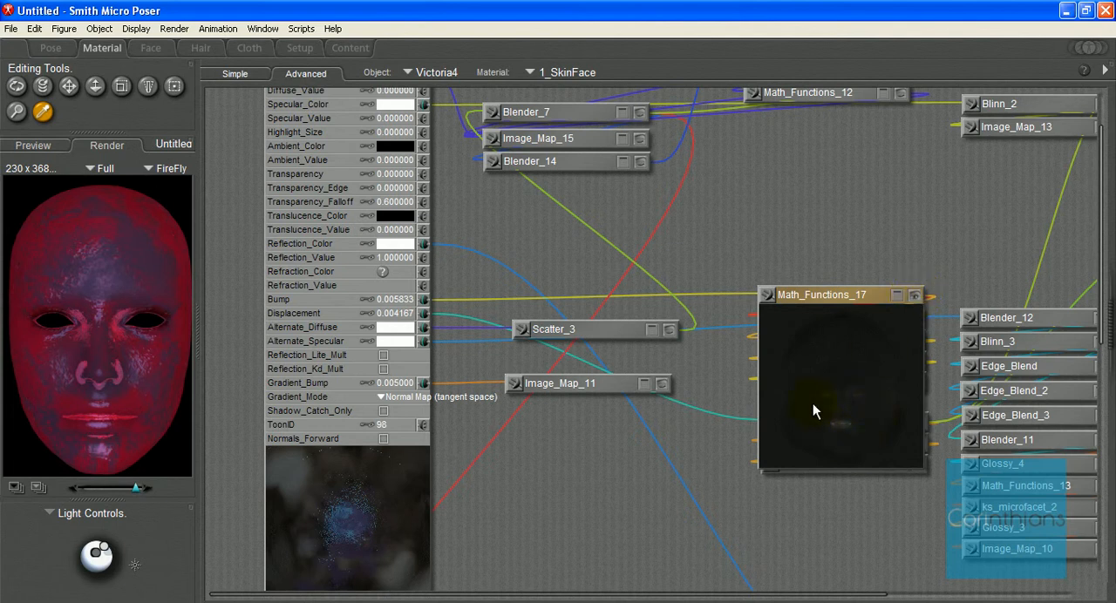
left_click(914, 294)
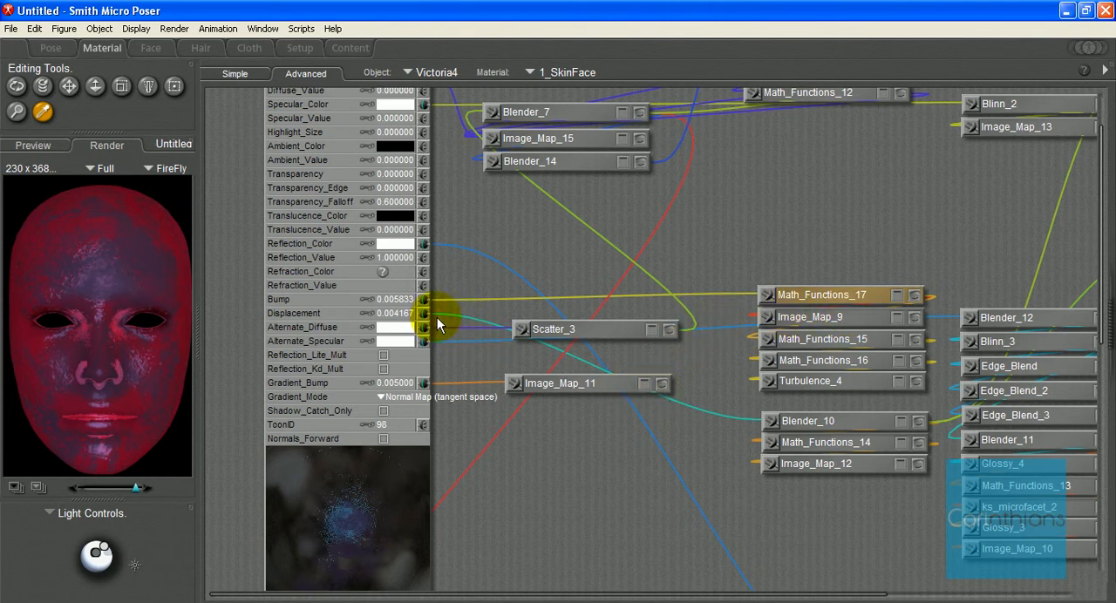
left_click(917, 422)
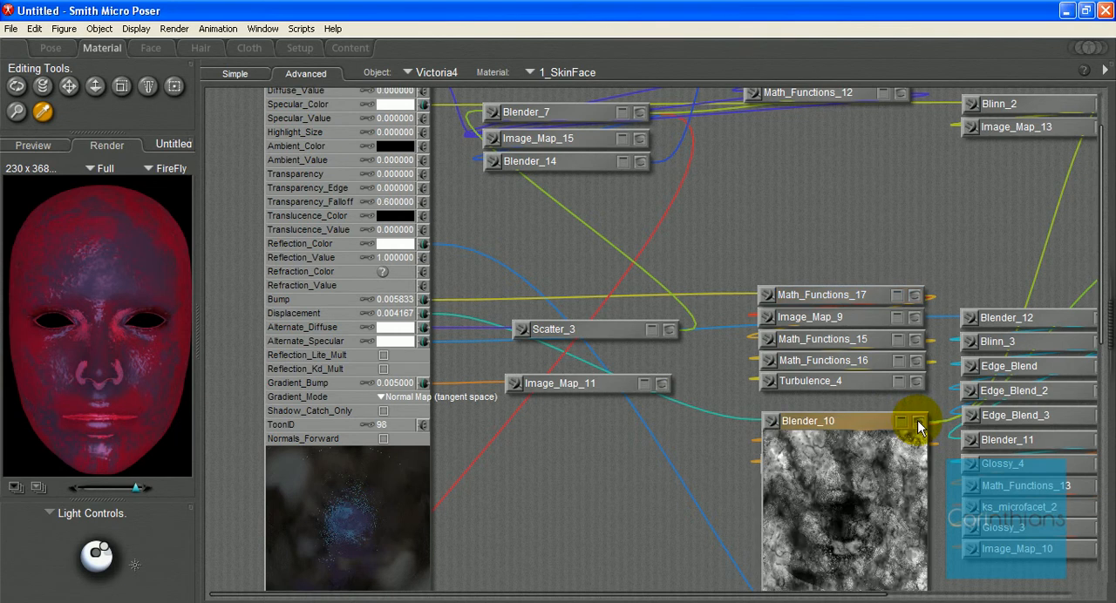
scroll(921, 428, "down", 2)
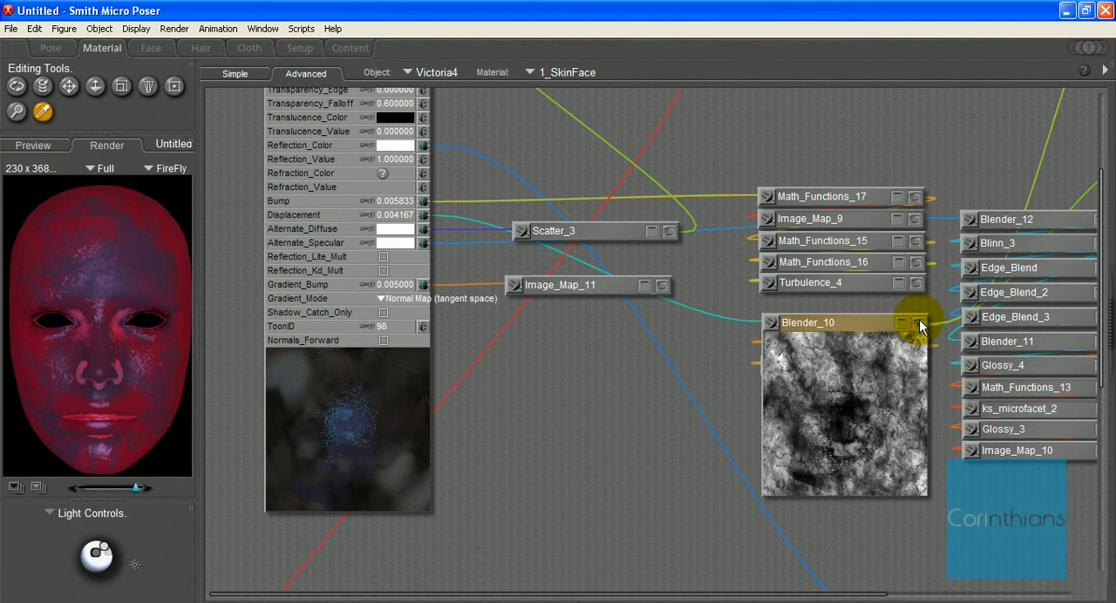
Step: Examine the Image_Map_14 mask and the Math_Functions_27, Blender_18 and Blender_19 textures alongside Blender_10's preview
left_click_drag(846, 594, 1067, 597)
left_click_drag(1099, 543, 1098, 465)
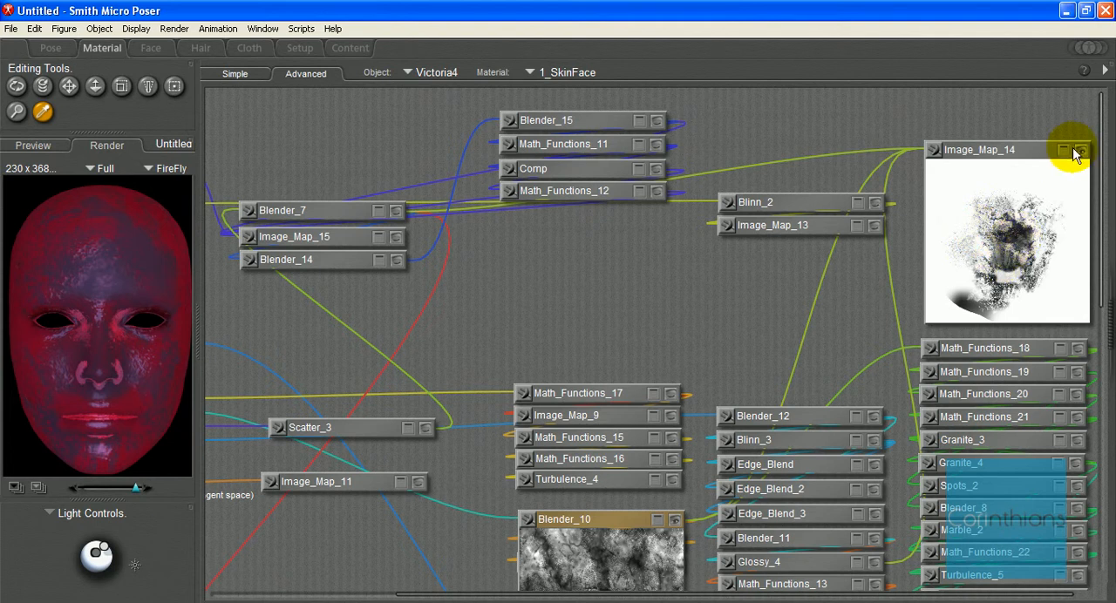
scroll(922, 366, "down", 5)
left_click_drag(916, 593, 723, 589)
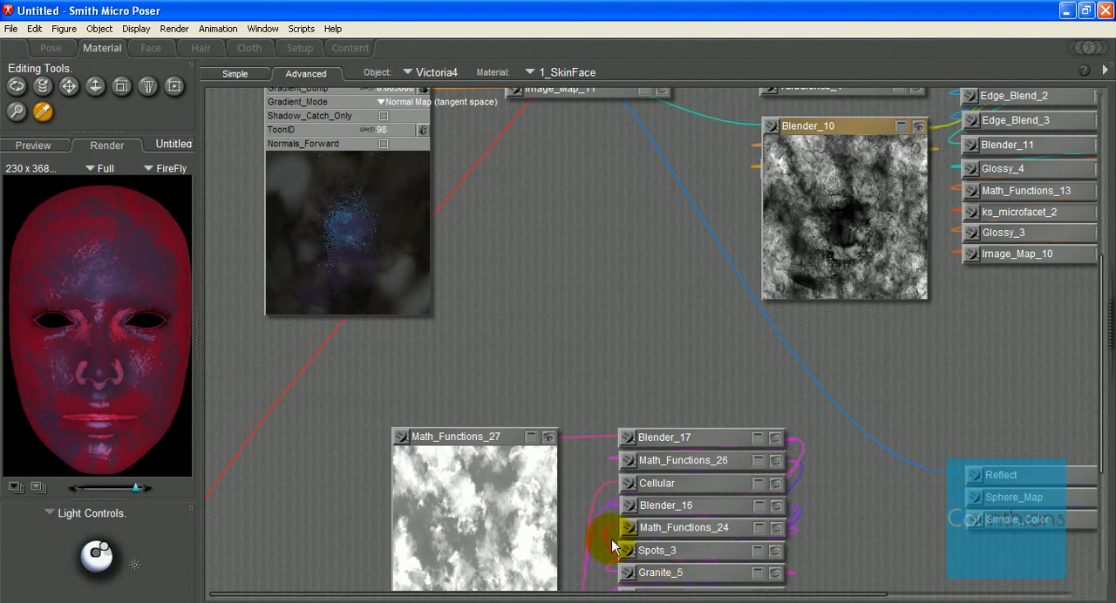
scroll(560, 491, "down", 2)
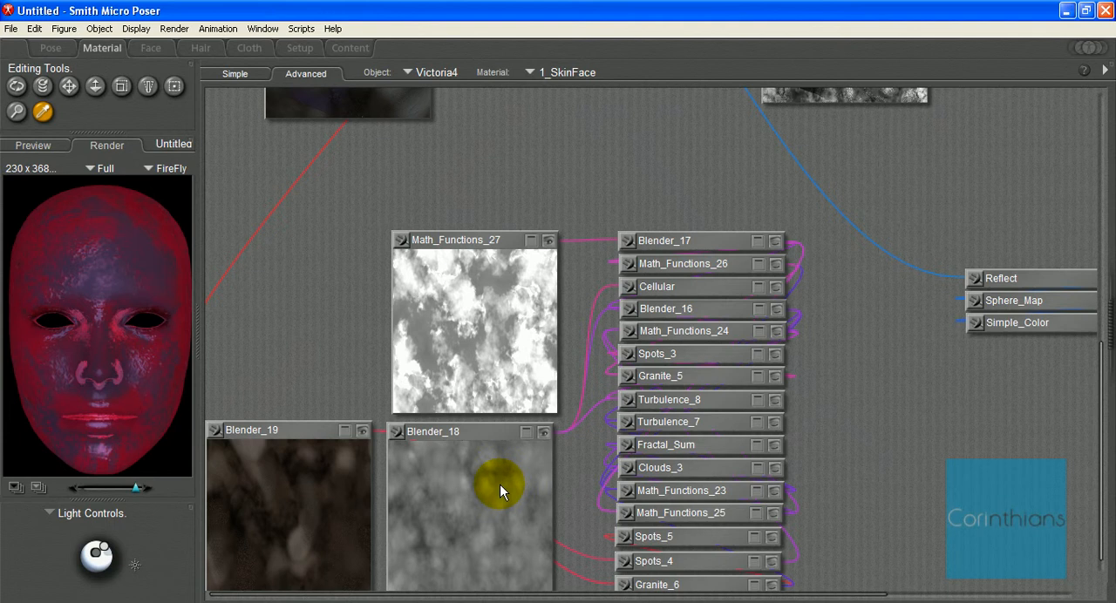
scroll(503, 484, "down", 1)
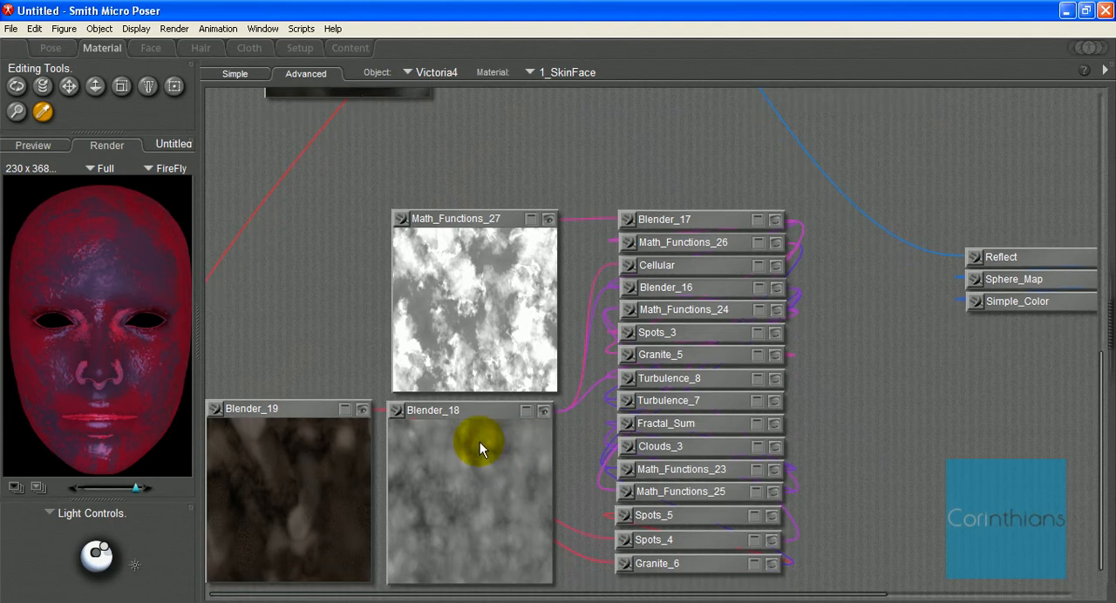
scroll(540, 405, "up", 3)
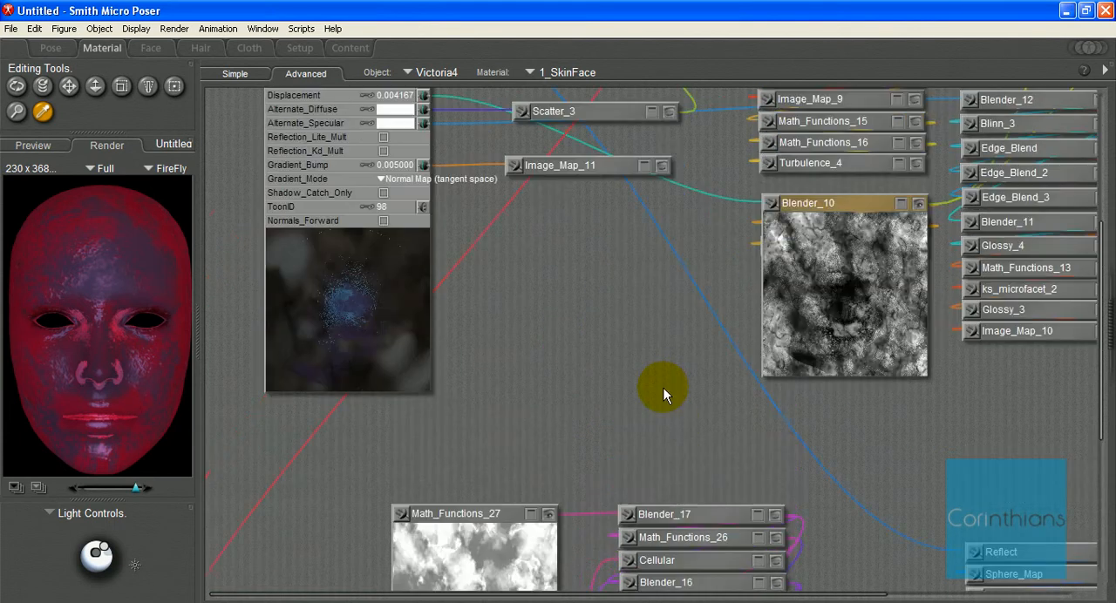
Step: Move Blender_10 out of its stack, expand its inputs and preview, and check the preview of Math_Functions_14
left_click(917, 205)
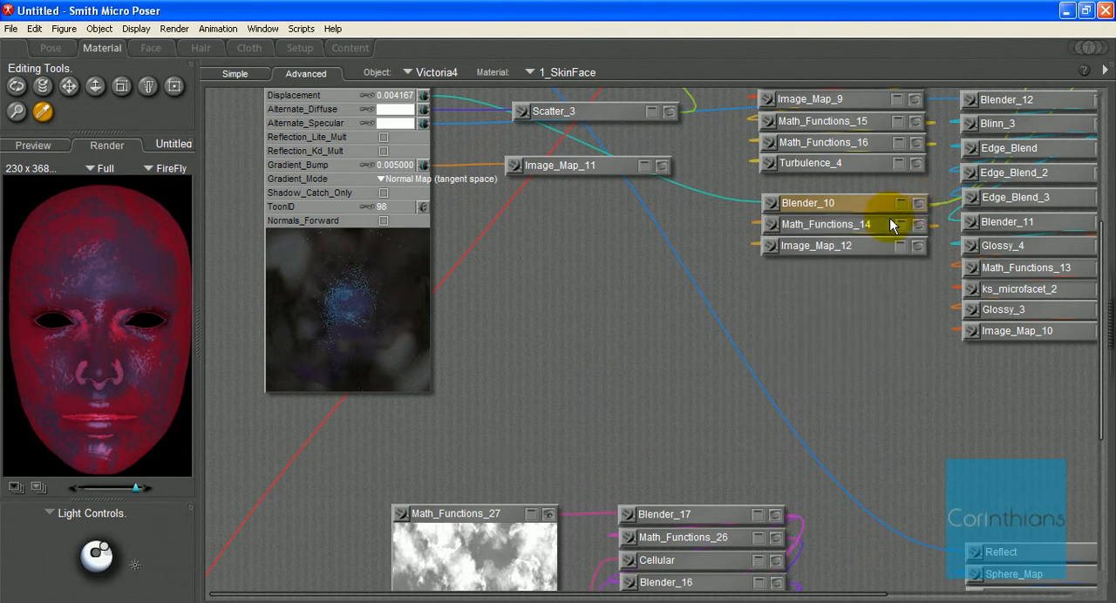
left_click_drag(875, 203, 632, 286)
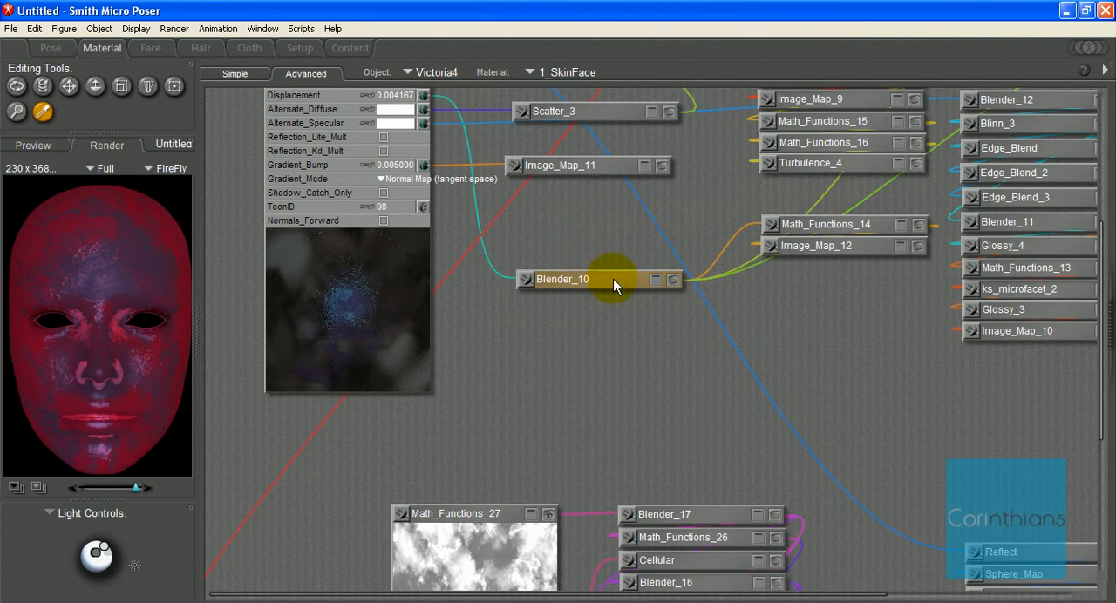
left_click(655, 280)
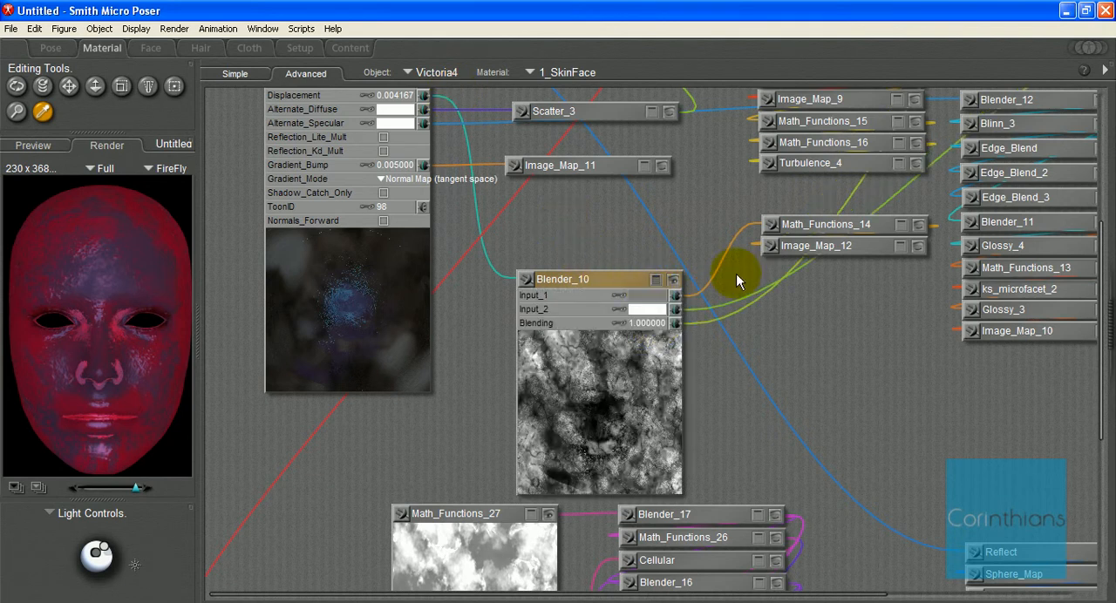
left_click(918, 231)
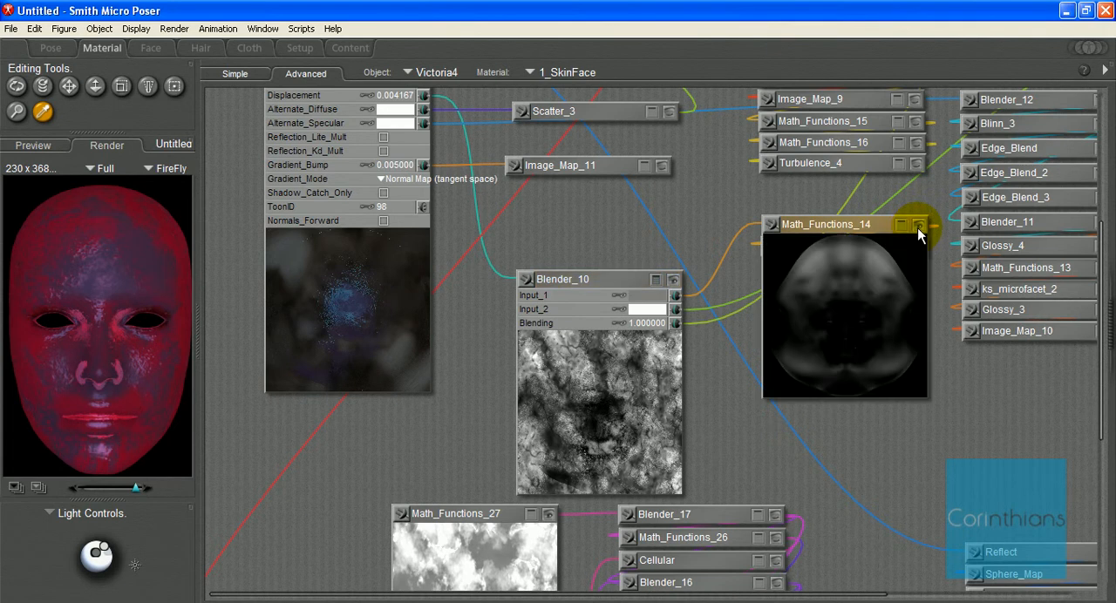
left_click(918, 227)
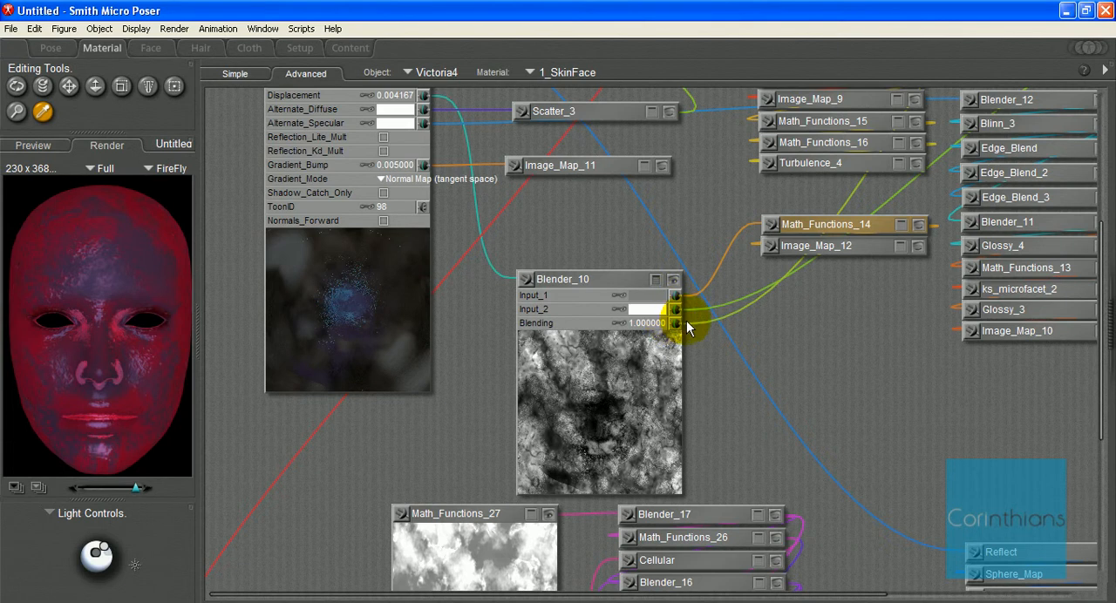
Step: Connect Blender_18 to Input_2 of Blender_10, replacing the existing connection
left_click_drag(834, 596, 1009, 596)
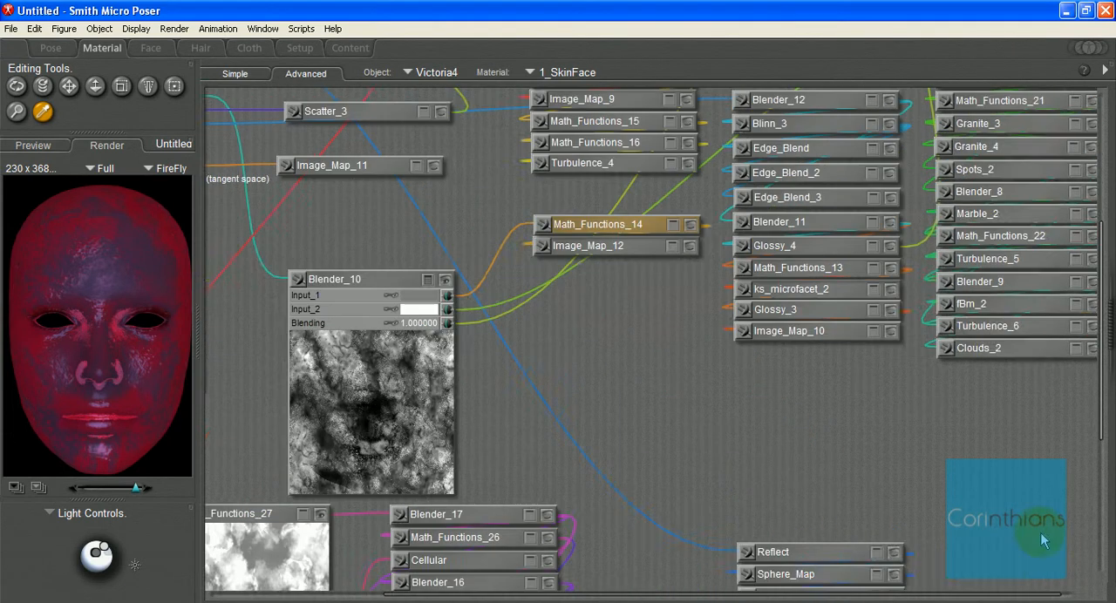
scroll(1014, 330, "up", 5)
scroll(927, 536, "down", 5)
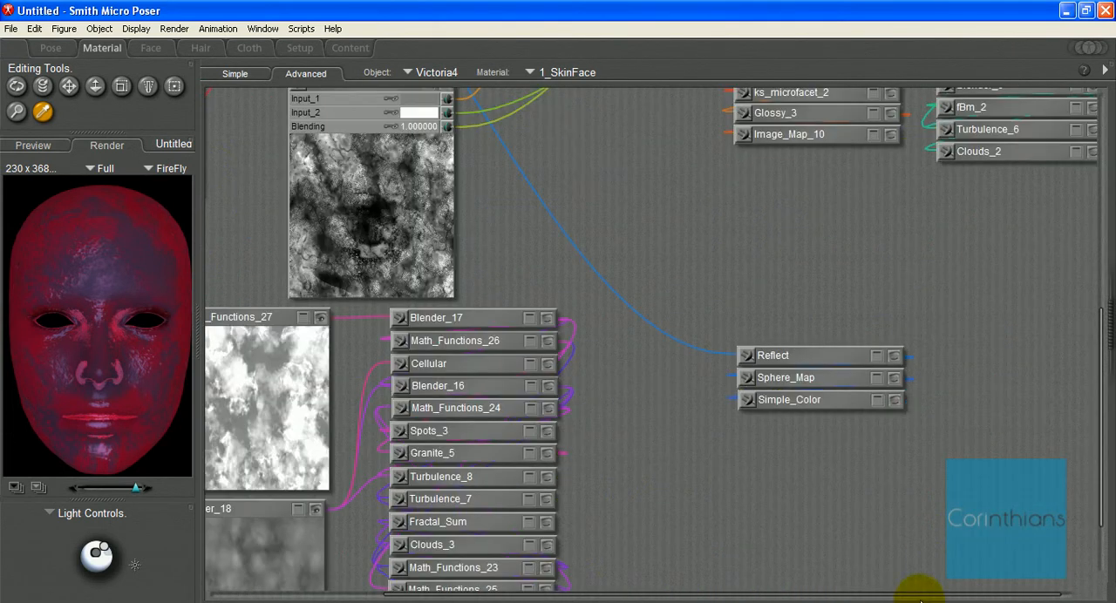
left_click_drag(817, 595, 647, 593)
scroll(687, 532, "up", 2)
scroll(688, 533, "down", 2)
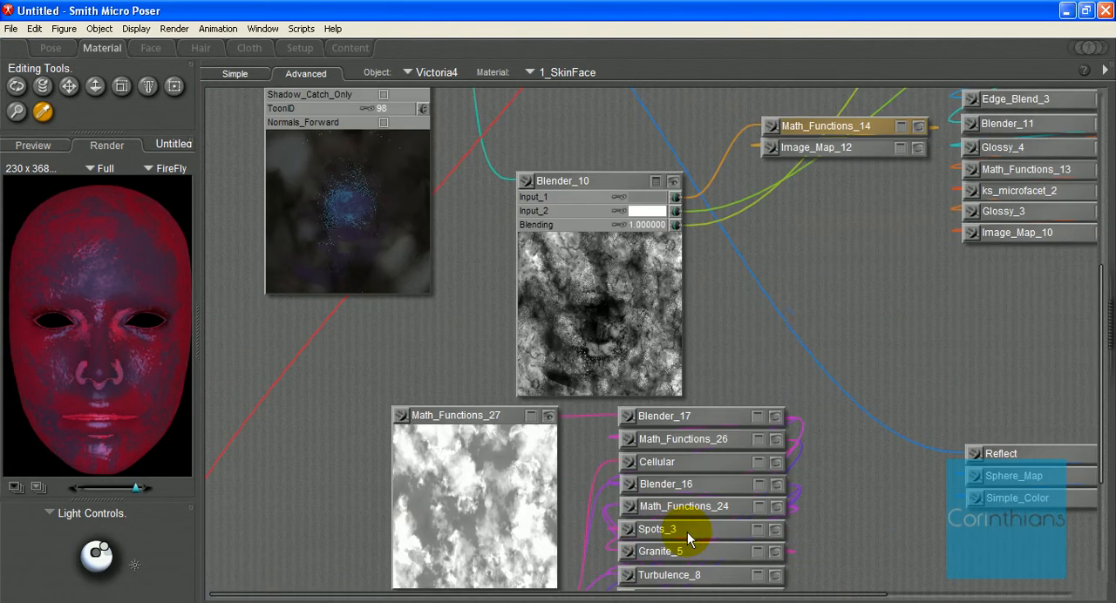
left_click(452, 513)
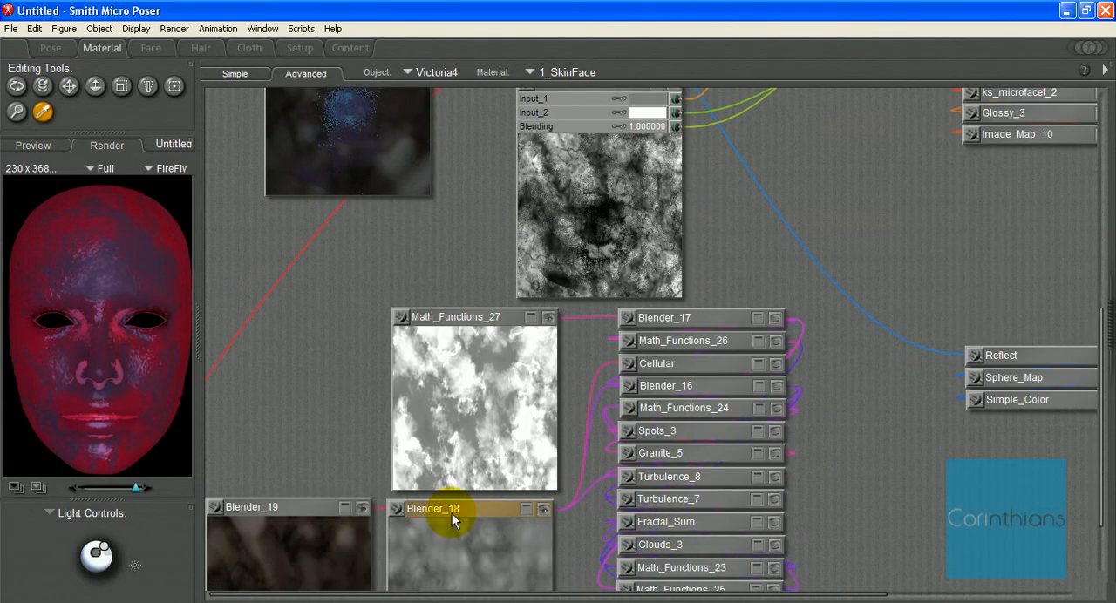
left_click(398, 513)
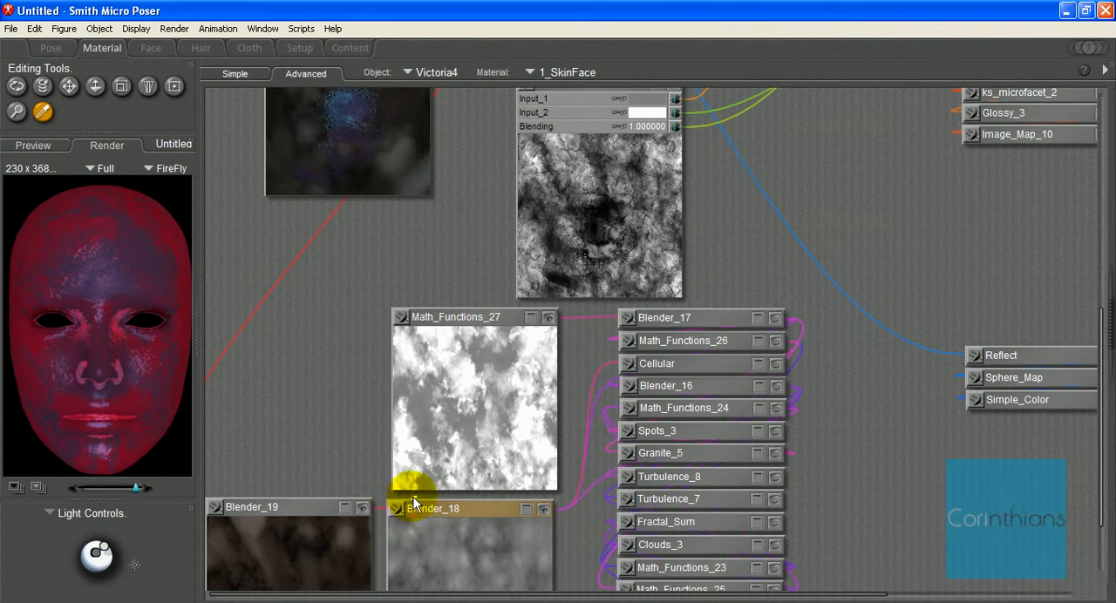
left_click_drag(414, 504, 674, 115)
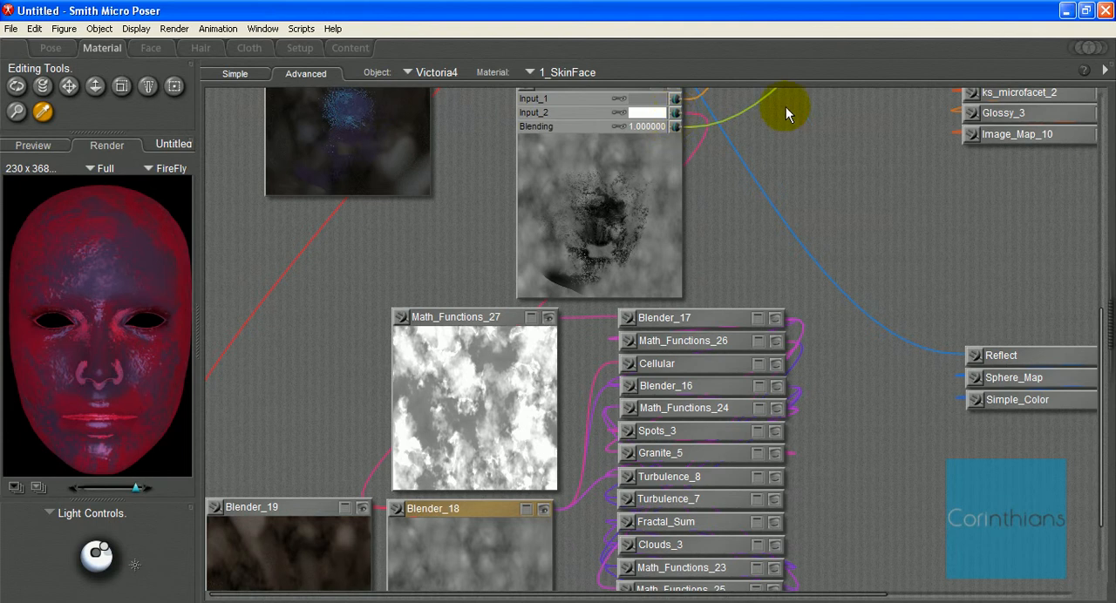
Step: Collapse Blender_10 and return it to the stack directly above Math_Functions_14
scroll(639, 200, "up", 4)
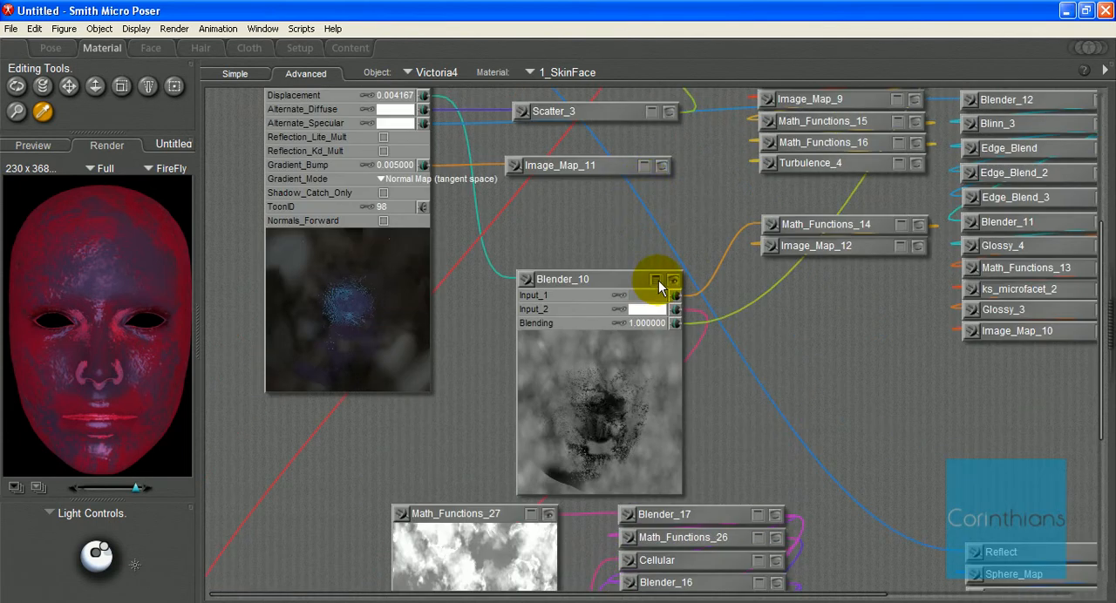
left_click(673, 280)
left_click(724, 253)
left_click_drag(619, 279, 860, 207)
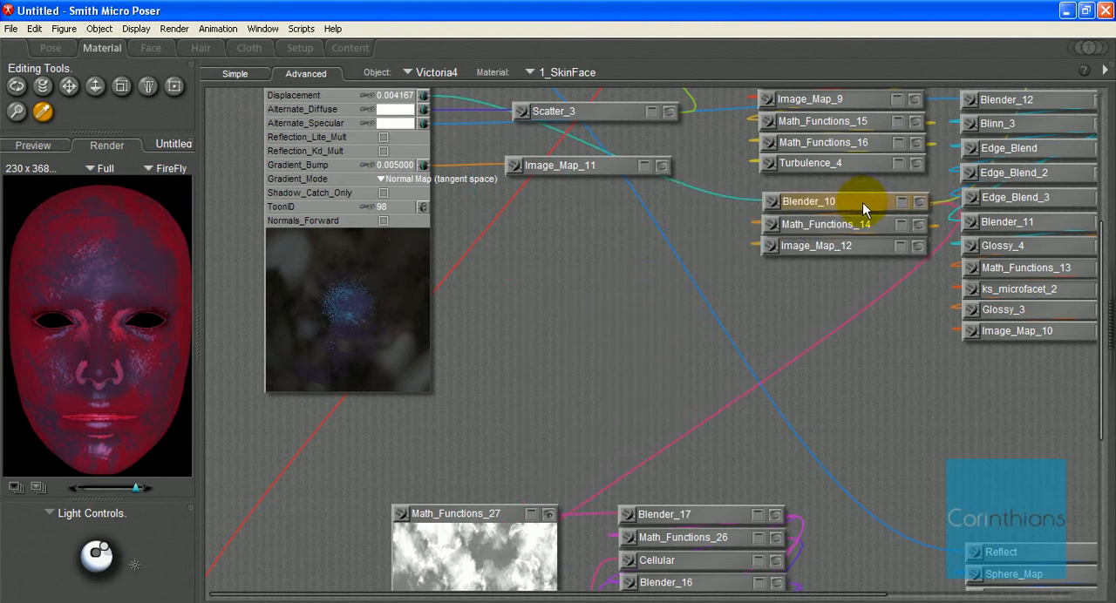
Step: Check Blender_10's inputs and updated preview, collapsing the node again
left_click(897, 204)
left_click(917, 203)
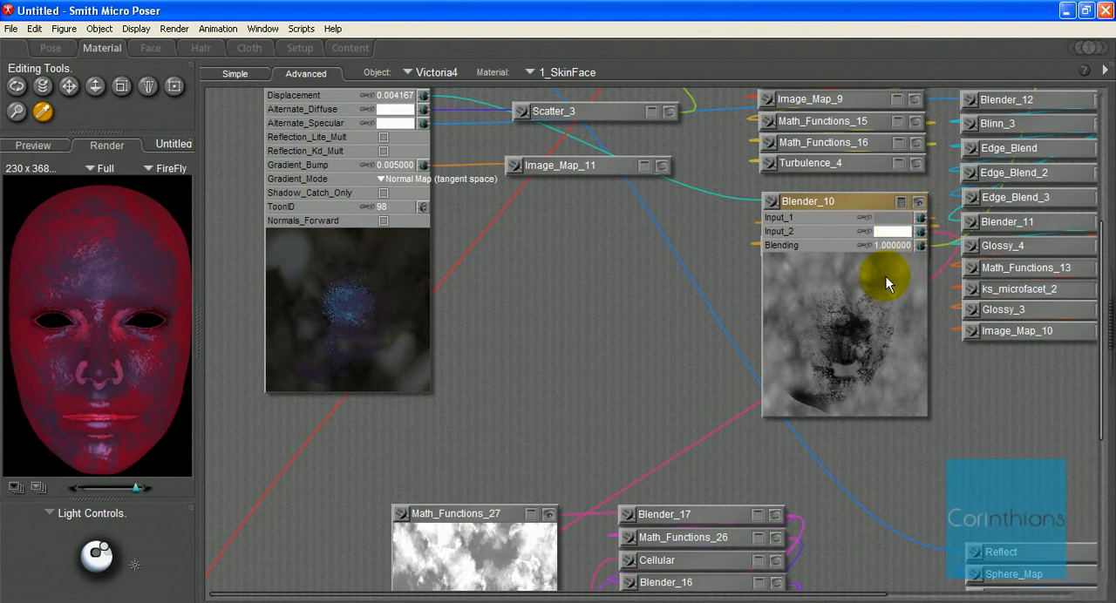
left_click(919, 202)
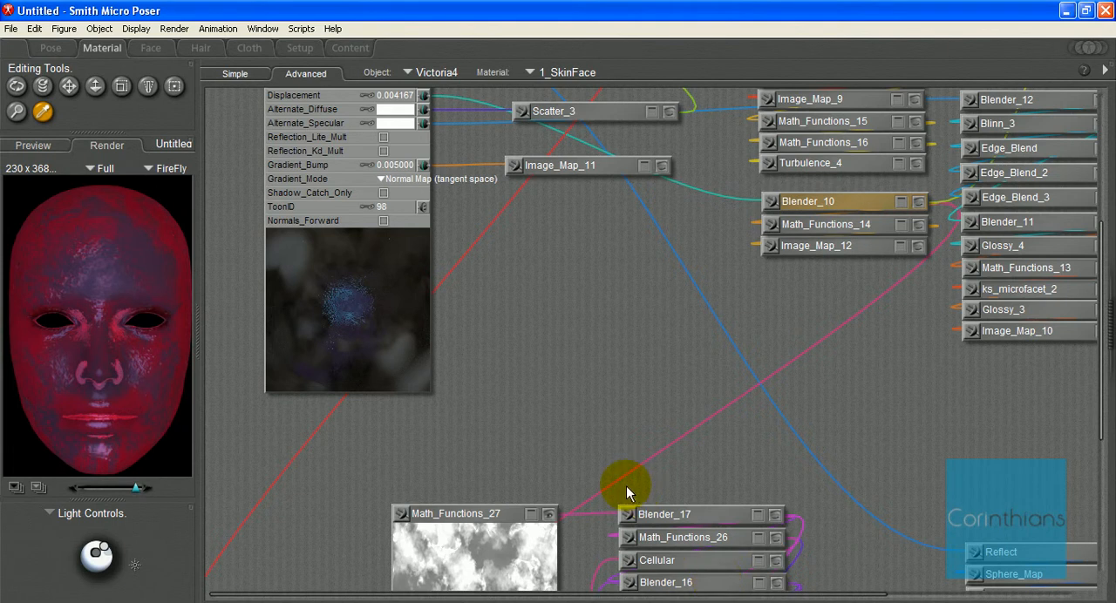
scroll(631, 487, "down", 3)
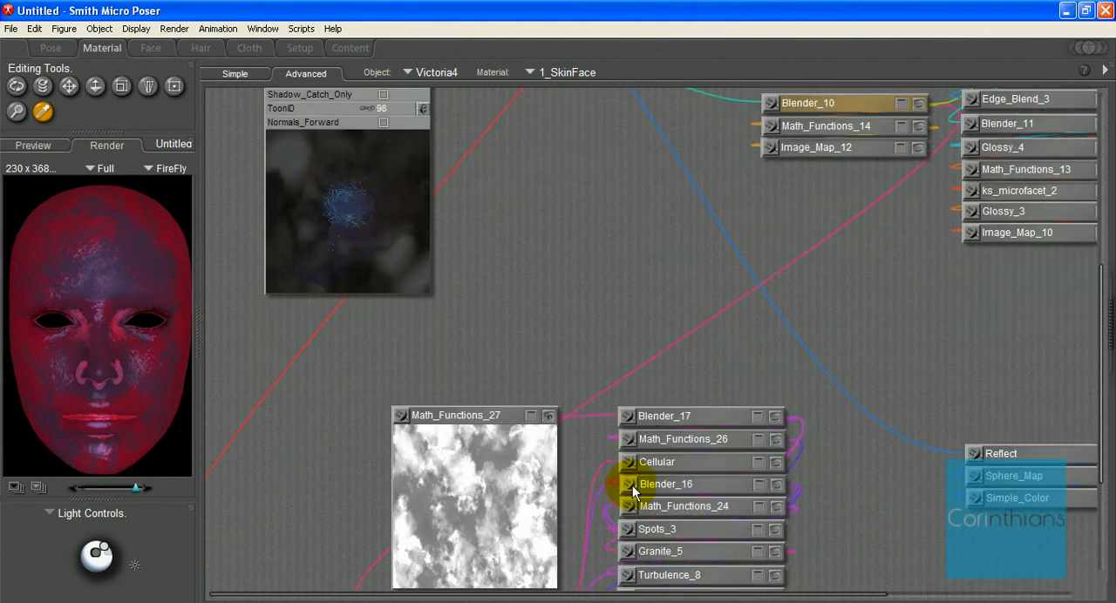
scroll(491, 443, "up", 3)
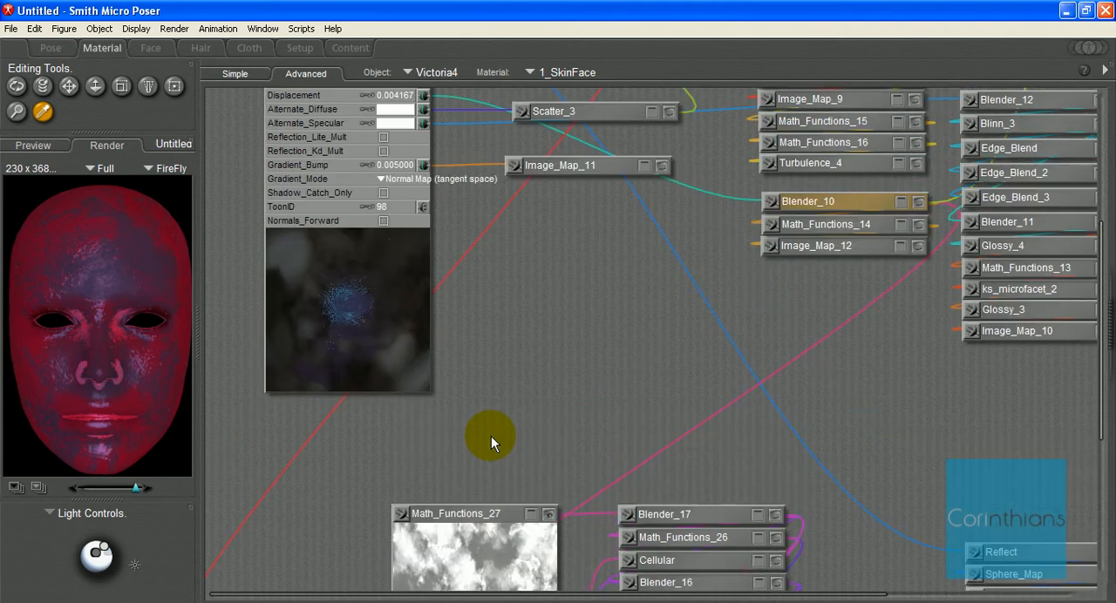
scroll(491, 436, "up", 6)
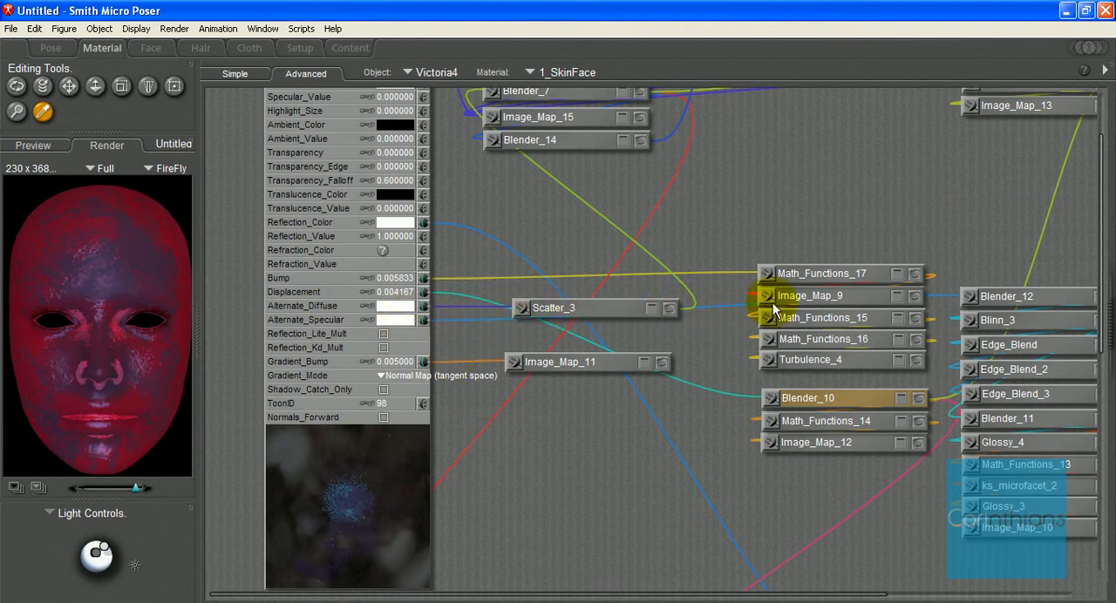
Step: Move Blender_12 out of its stack, check its inputs and preview, and collapse the node again
left_click_drag(993, 296, 855, 247)
left_click_drag(778, 293, 567, 463)
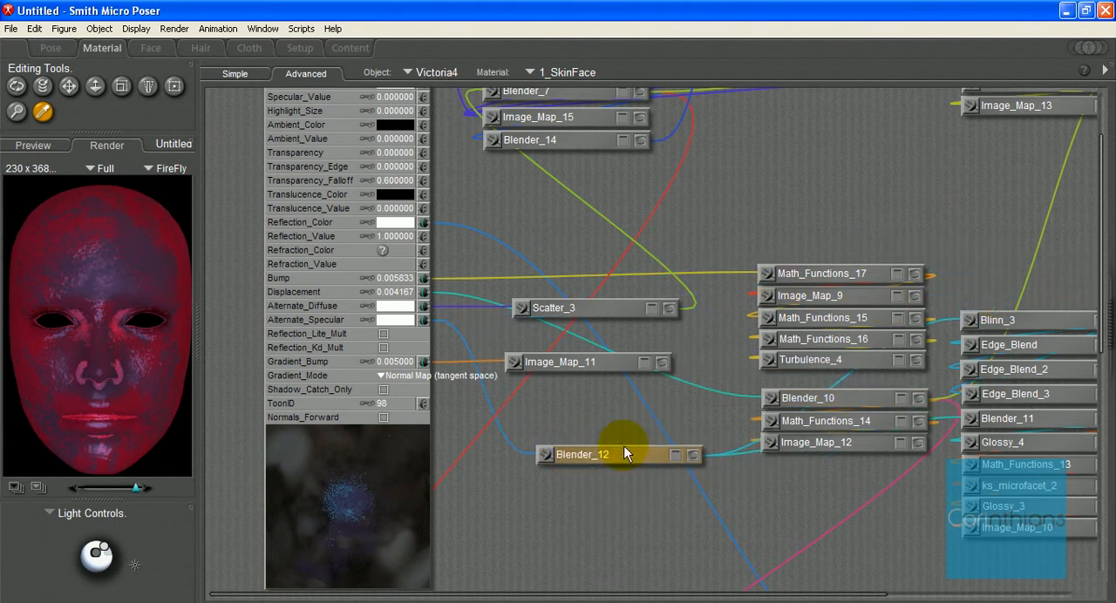
left_click(675, 454)
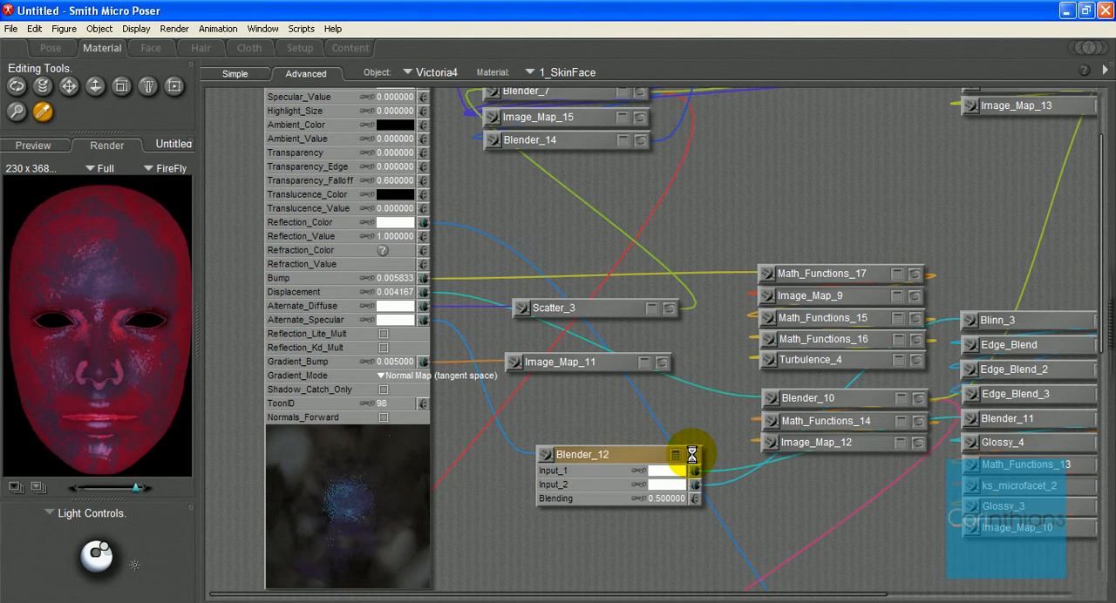
left_click(692, 454)
scroll(680, 455, "down", 5)
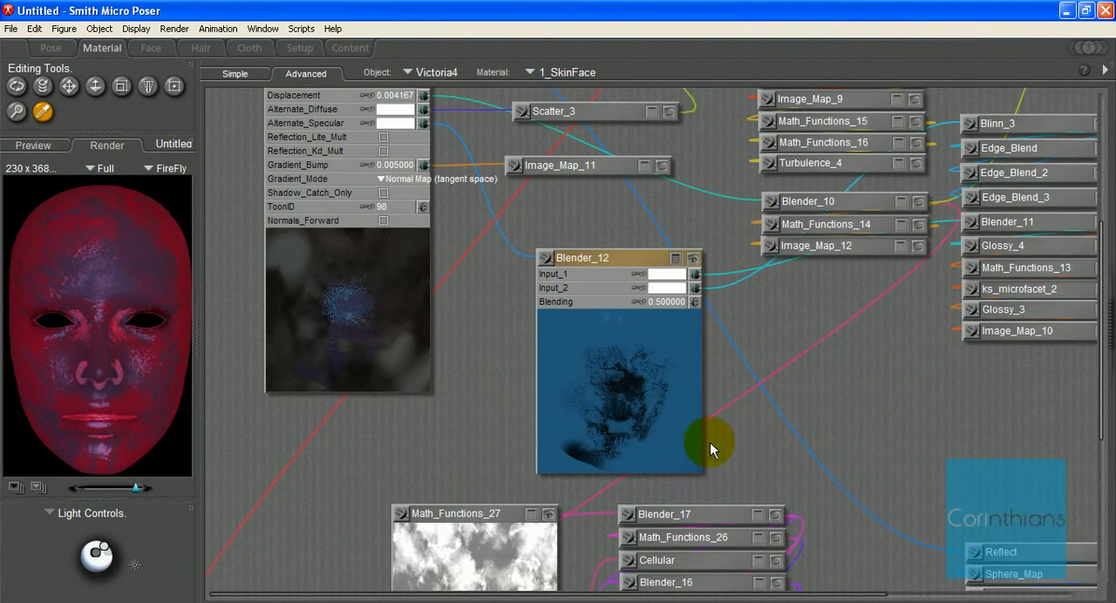
left_click(693, 259)
left_click(675, 259)
Step: Move the existing Blinn_3 out of its stack and expand it to examine its inputs
left_click_drag(653, 257, 589, 319)
left_click(636, 322)
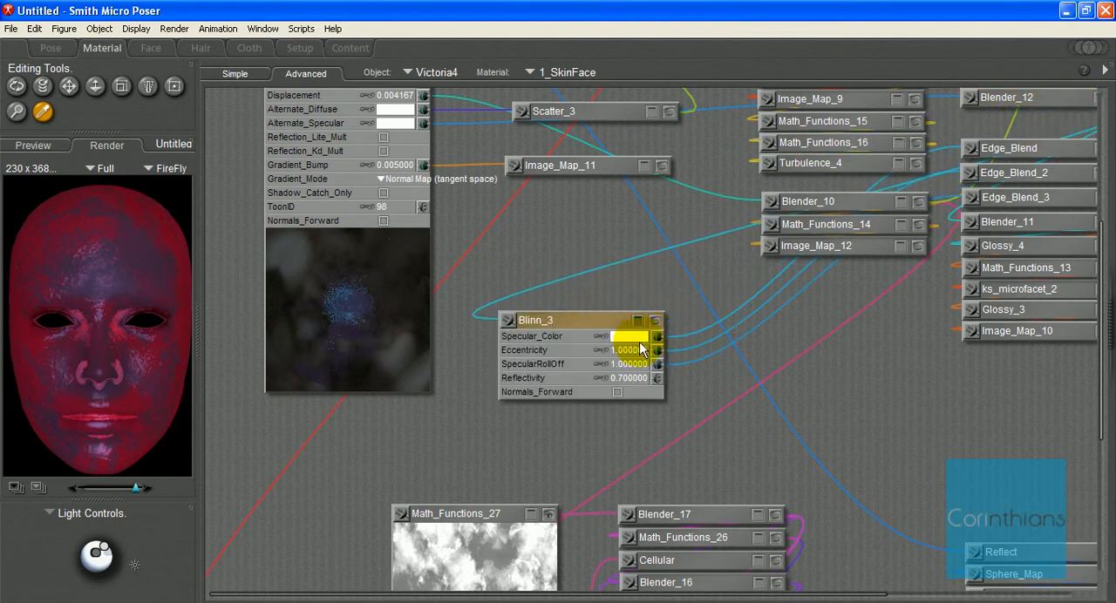
left_click(657, 346)
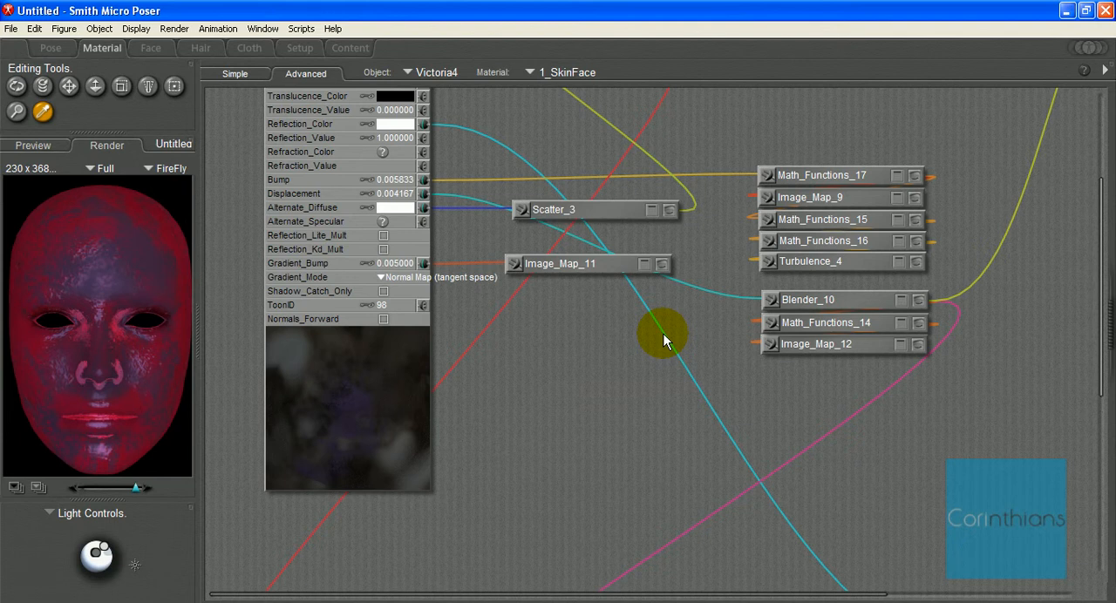
Step: Add a new blinn specular lighting node in the empty area below Image_Map_11
right_click(620, 341)
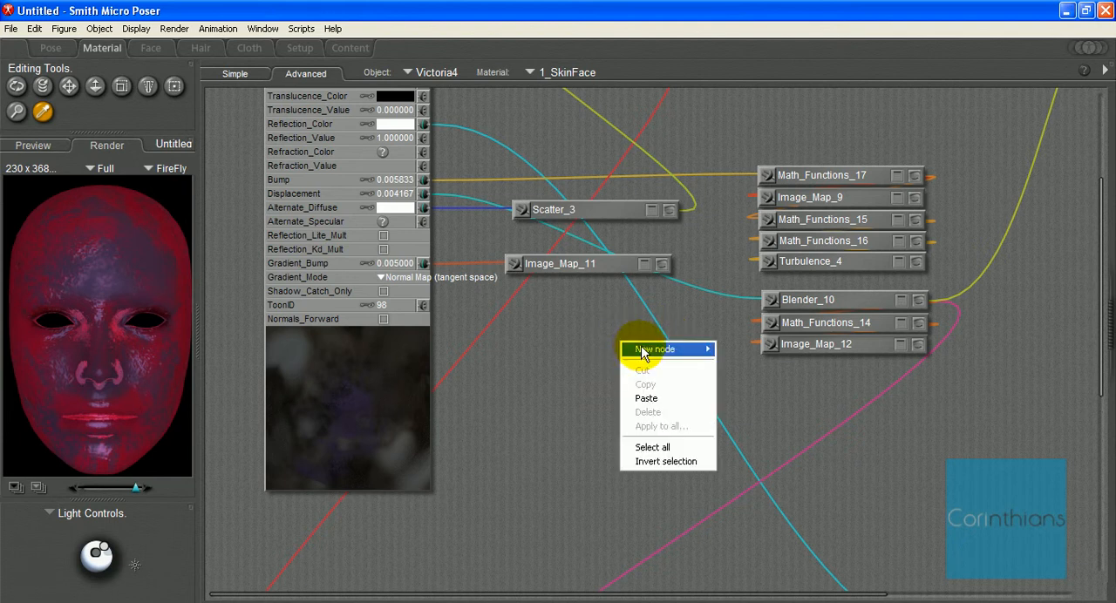
mouse_move(645, 350)
mouse_move(743, 385)
mouse_move(824, 405)
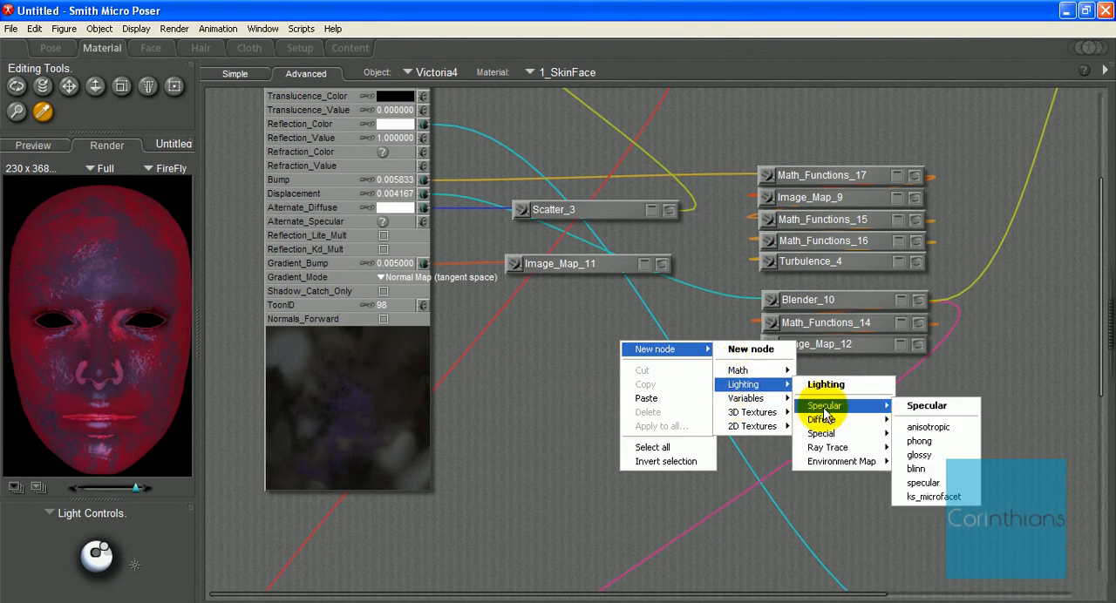
left_click(915, 471)
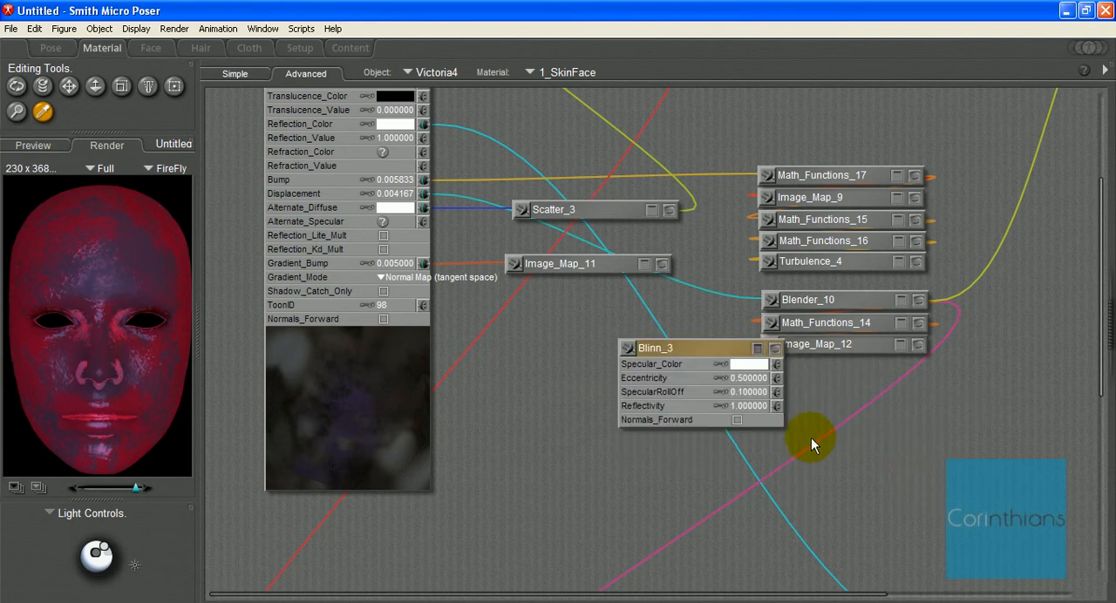
Step: Add a glossy specular lighting node, place it beside Blinn_3, and show Blinn_3's preview for comparison
right_click(578, 332)
mouse_move(615, 334)
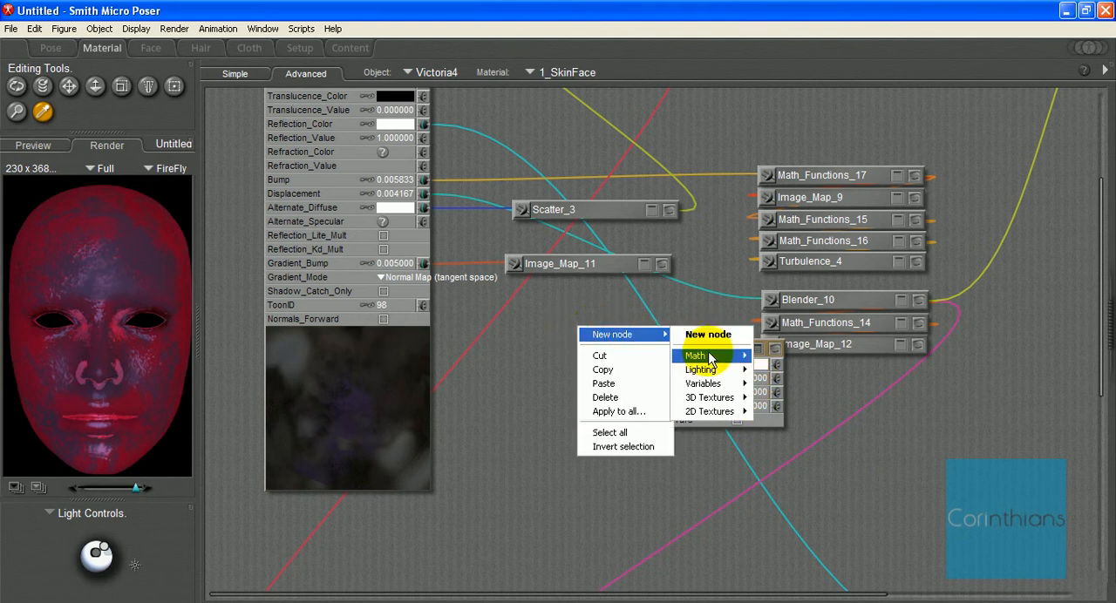
mouse_move(697, 356)
mouse_move(724, 370)
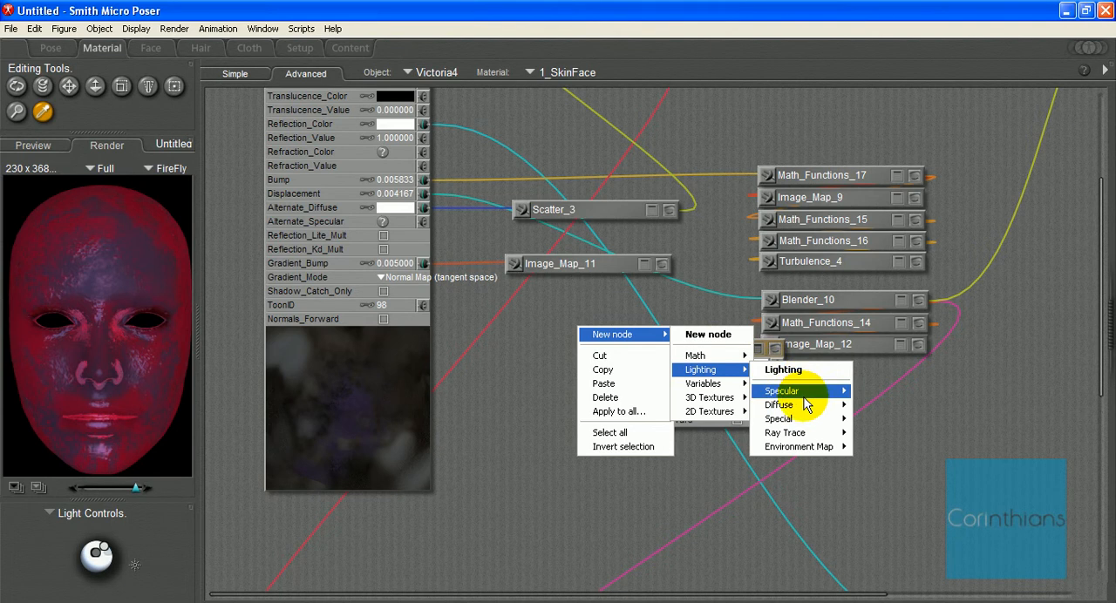
mouse_move(811, 391)
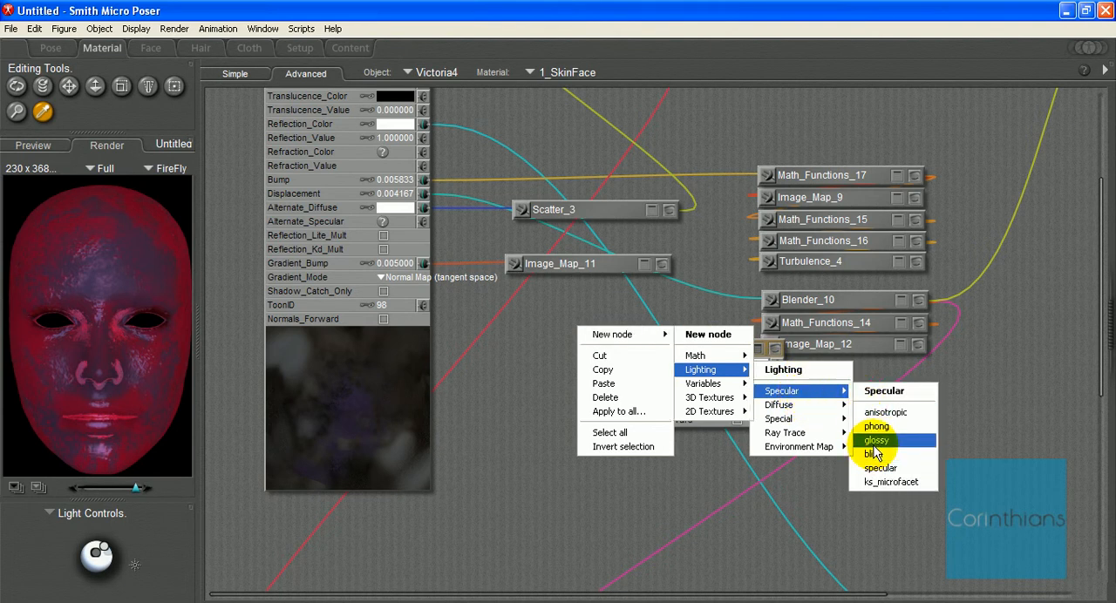
left_click(876, 440)
left_click_drag(682, 335, 536, 349)
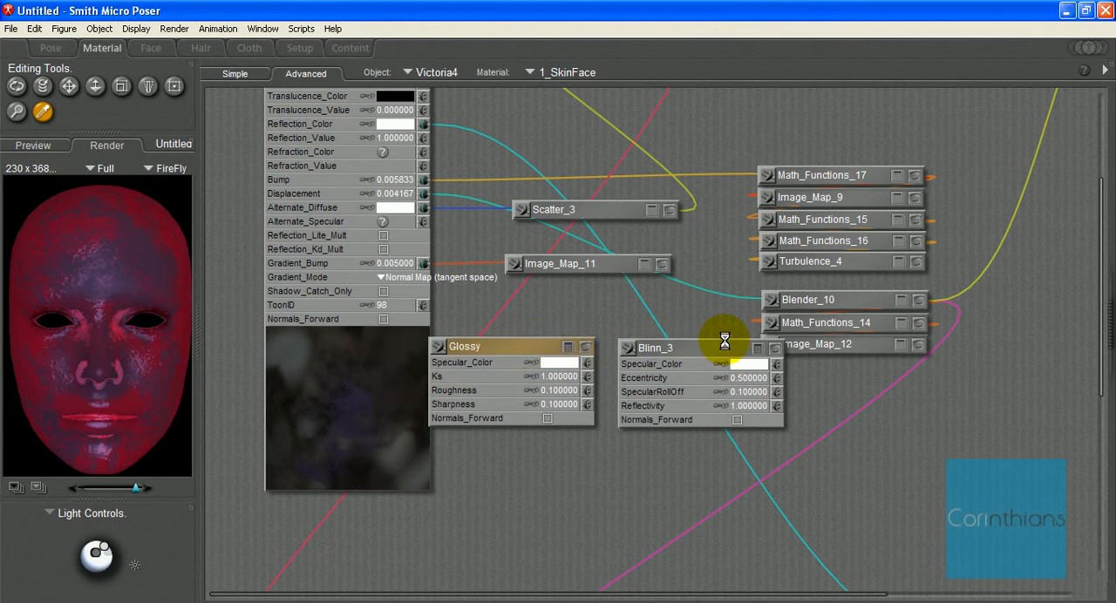
left_click(775, 351)
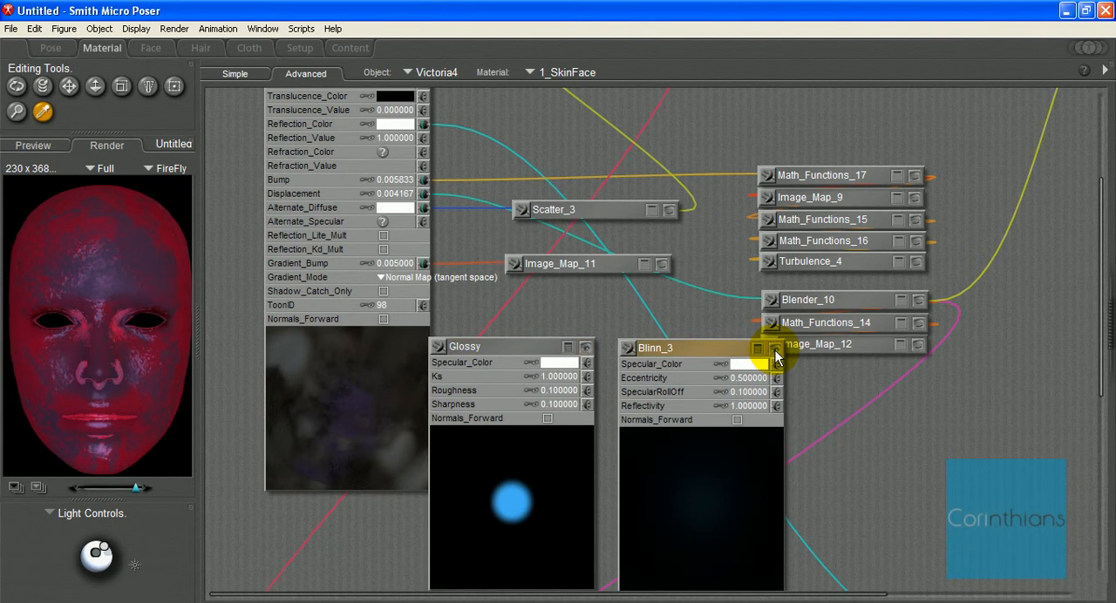
left_click(518, 349)
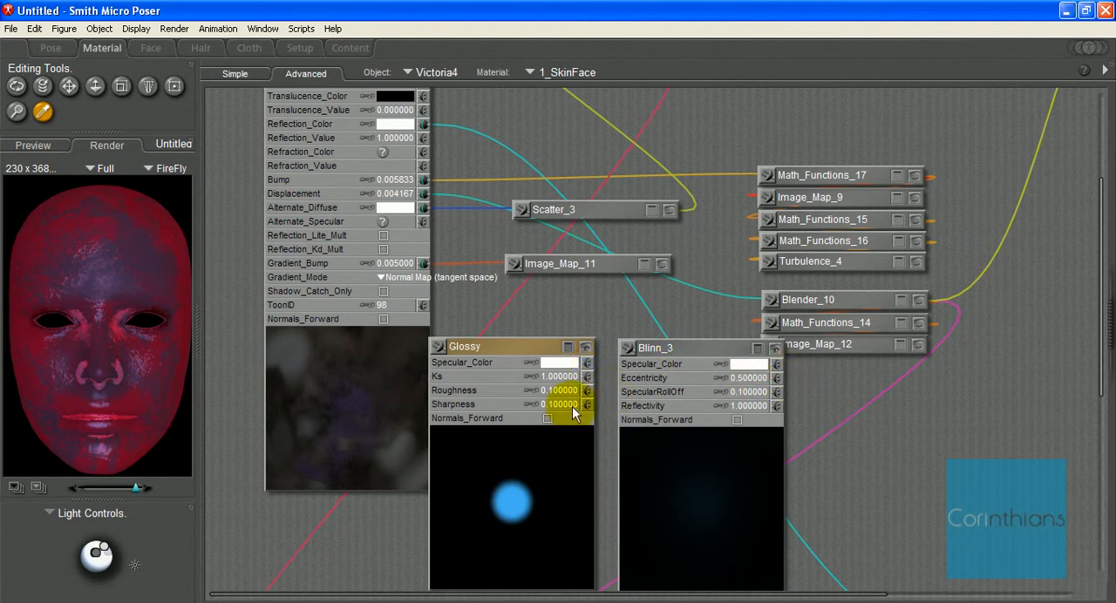
Step: Add a math blender node beside Blinn_3 and set its Blending to 1
right_click(830, 406)
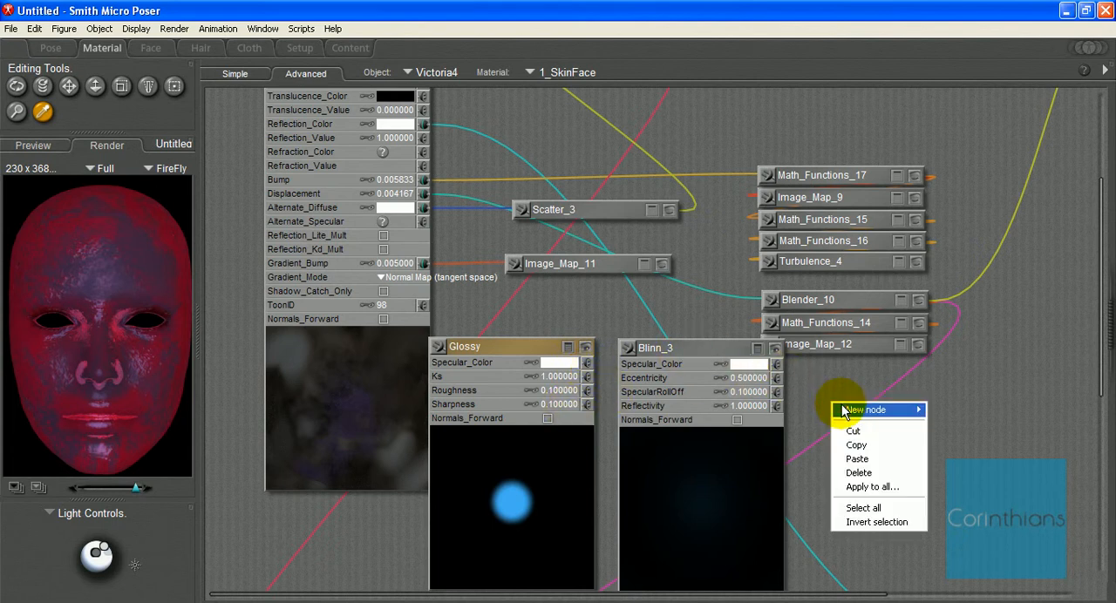
mouse_move(880, 409)
mouse_move(951, 433)
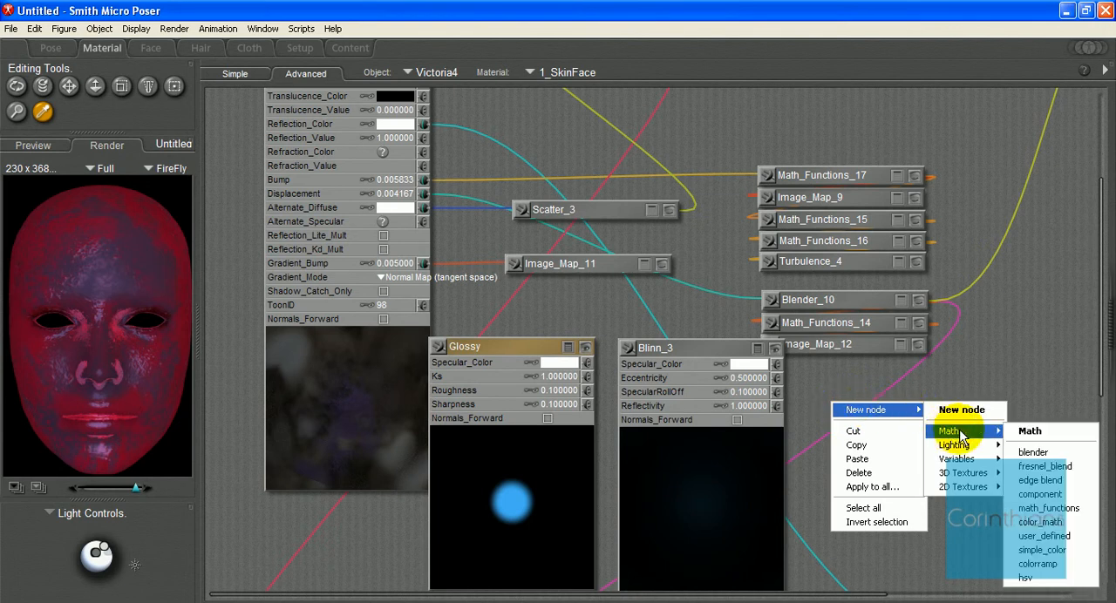
left_click(1032, 453)
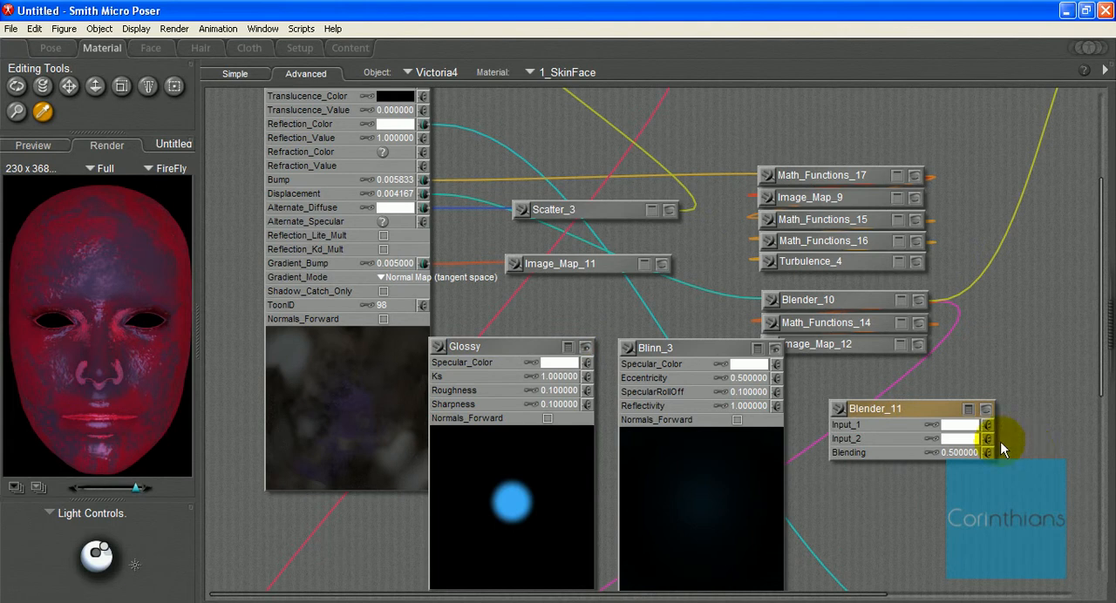
left_click(954, 453)
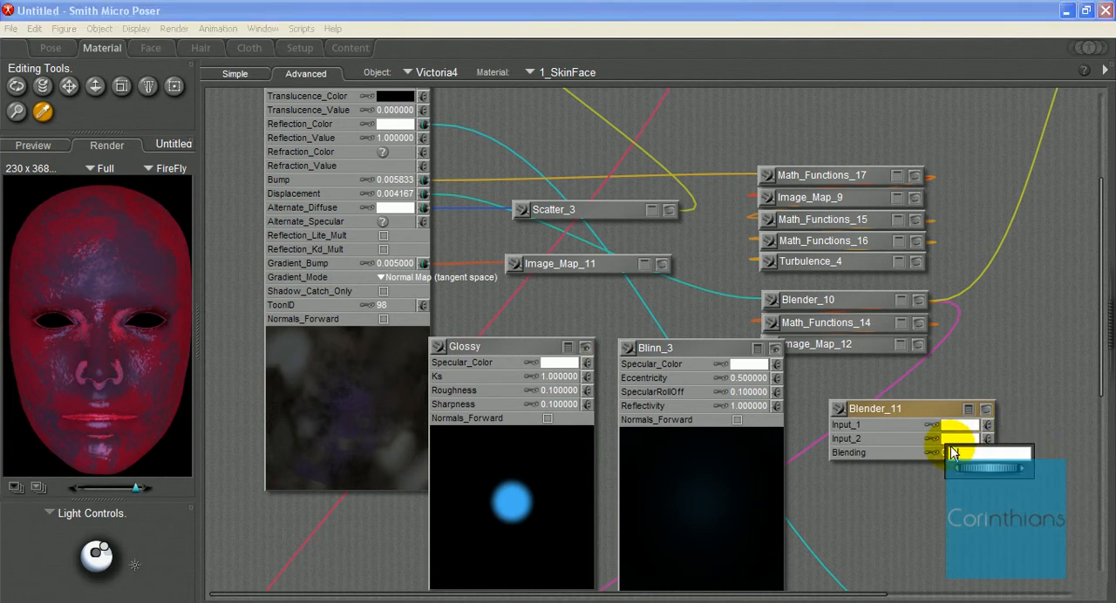
type("1")
key("Return")
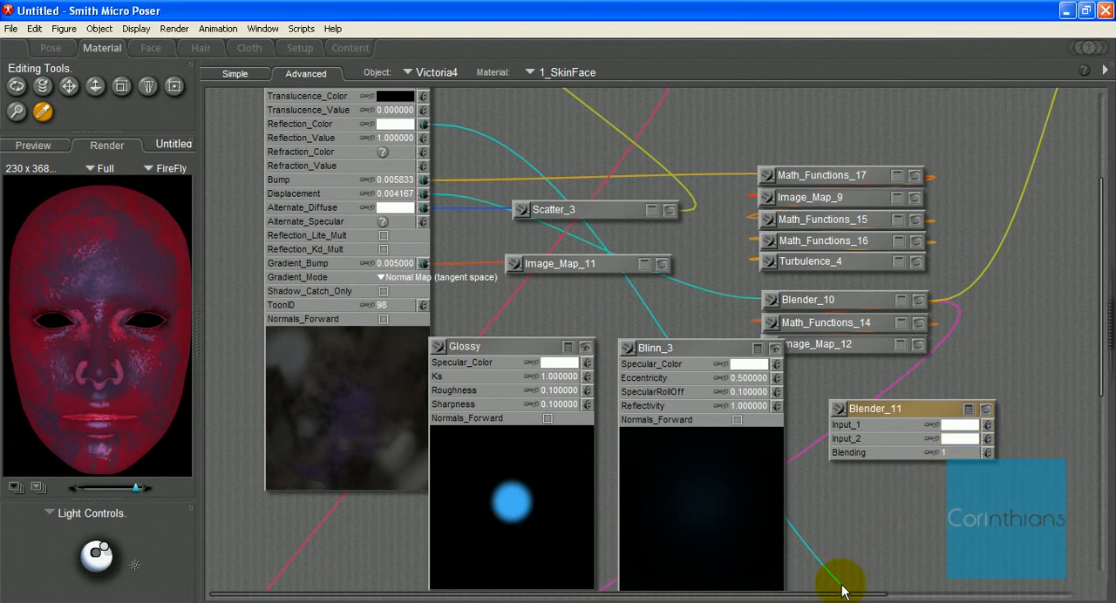
Step: Show Blender_11's preview and connect Blinn_3 to its Input_1 and Image_Map_14 to its Blending
left_click_drag(846, 595, 1058, 595)
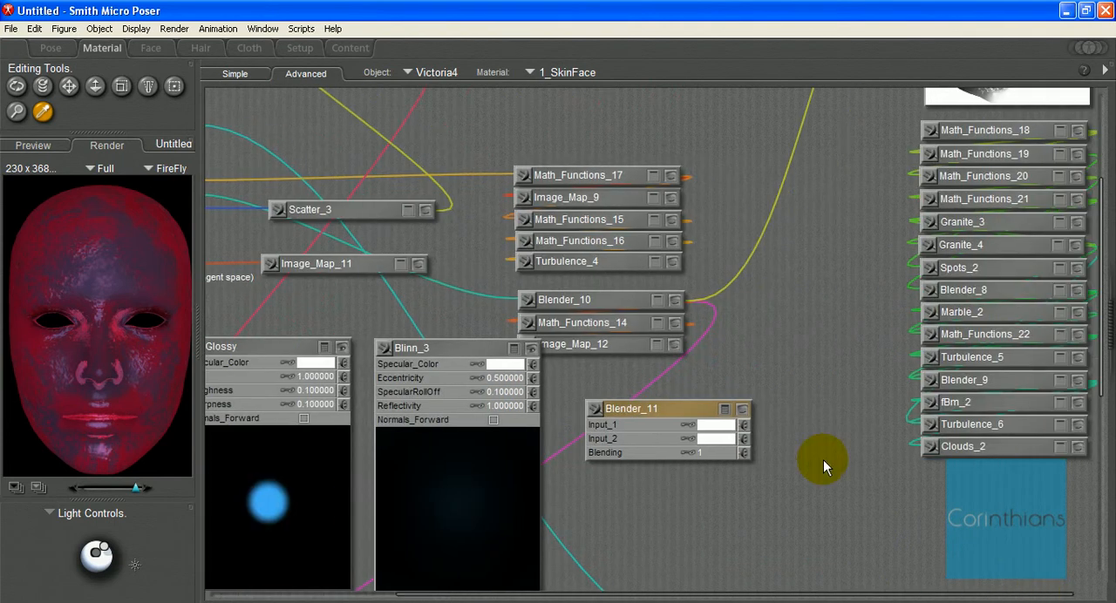
left_click(742, 410)
left_click_drag(760, 347, 829, 117)
left_click_drag(384, 348, 871, 149)
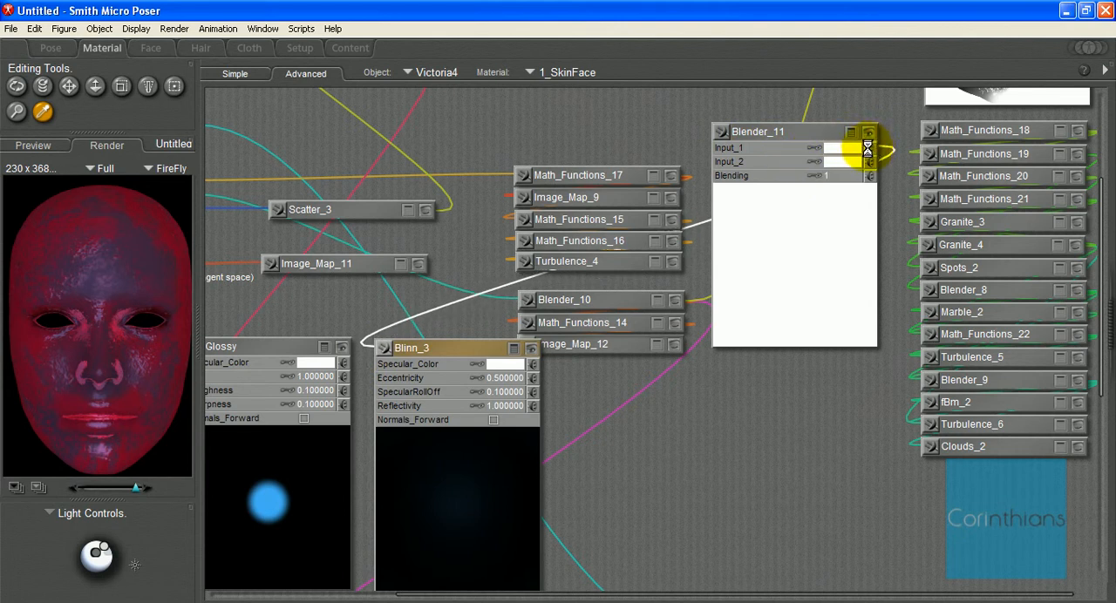
scroll(863, 153, "up", 5)
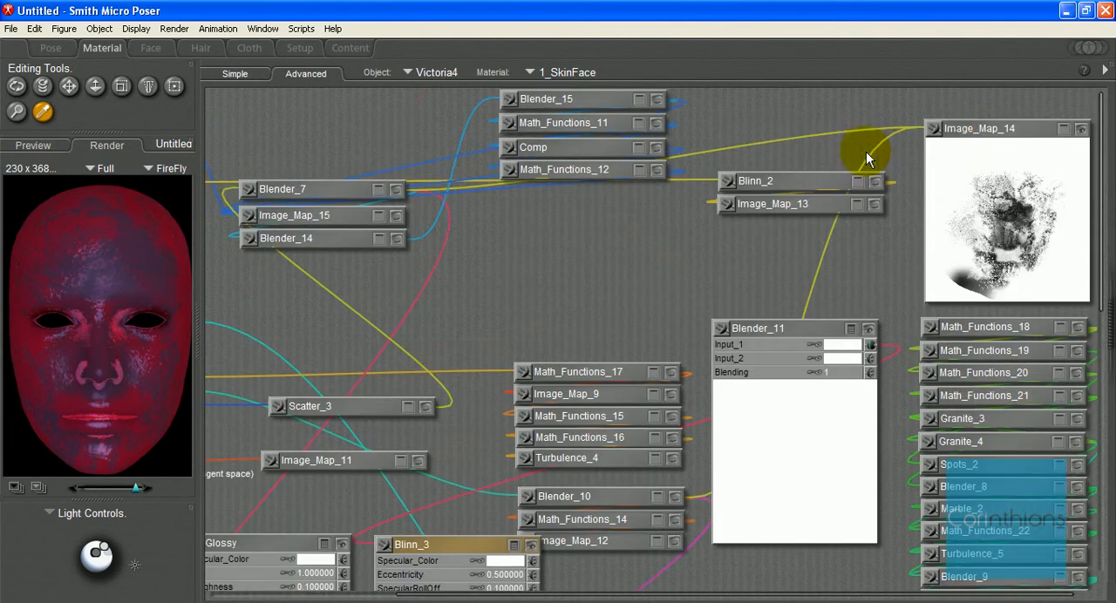
left_click_drag(934, 129, 872, 372)
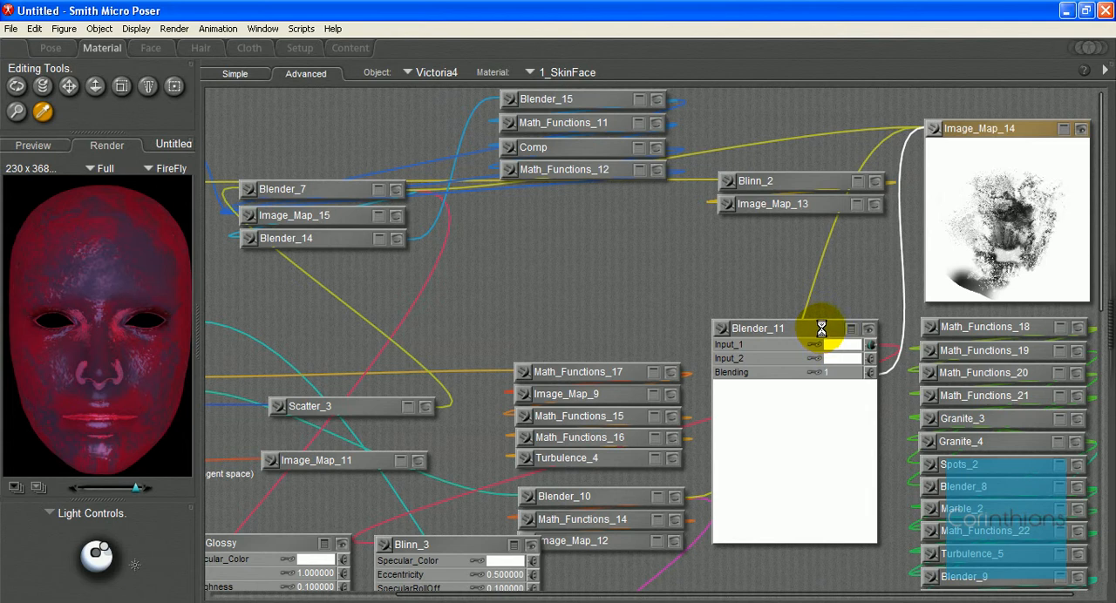
Step: Move Blender_11 back beside Blinn_3 and connect Glossy to its Input_2
left_click_drag(821, 330, 638, 551)
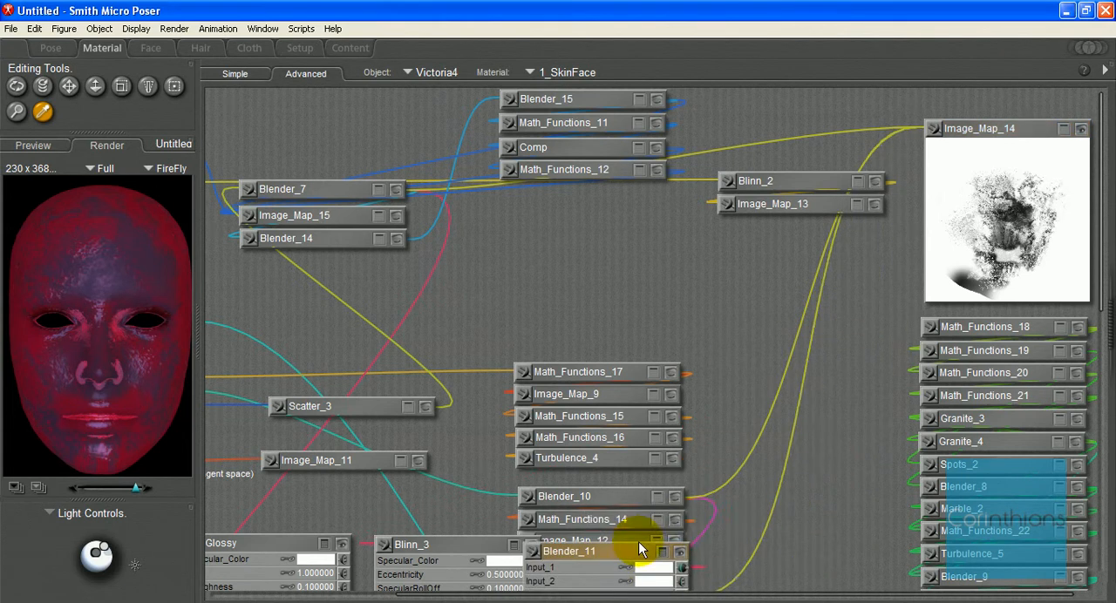
scroll(638, 539, "down", 4)
scroll(635, 503, "up", 1)
mouse_move(629, 341)
left_mouse_down()
mouse_move(642, 363)
mouse_move(640, 349)
left_mouse_up()
left_click_drag(218, 259, 719, 373)
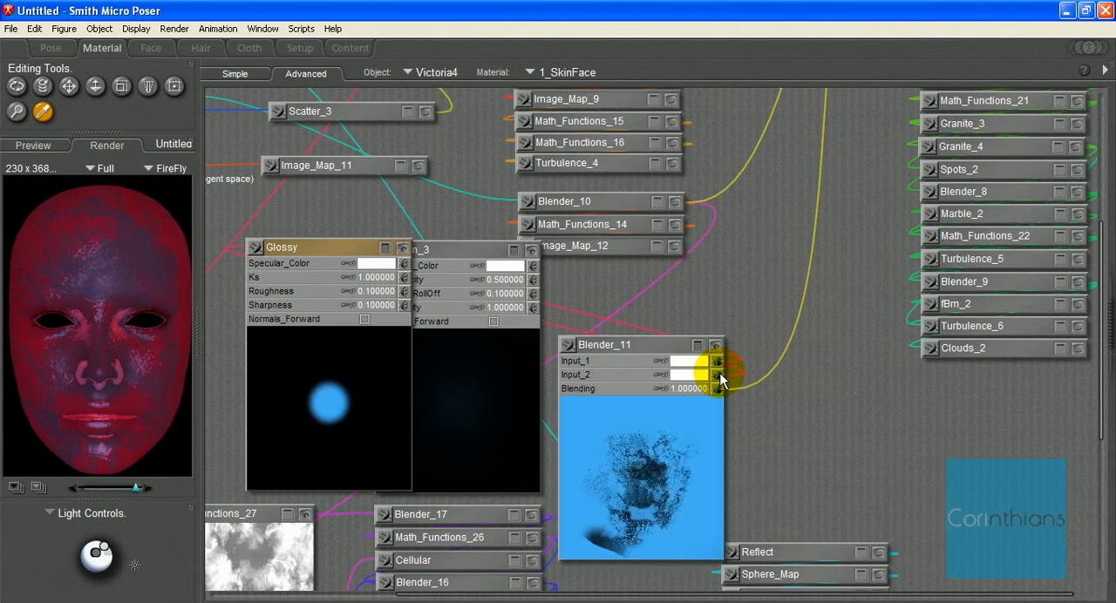
Step: Try a pinkish-red Specular_Color on Blinn_3 and Glossy, changing Blinn_3's to cyan for comparison in Blender_11
left_click(514, 272)
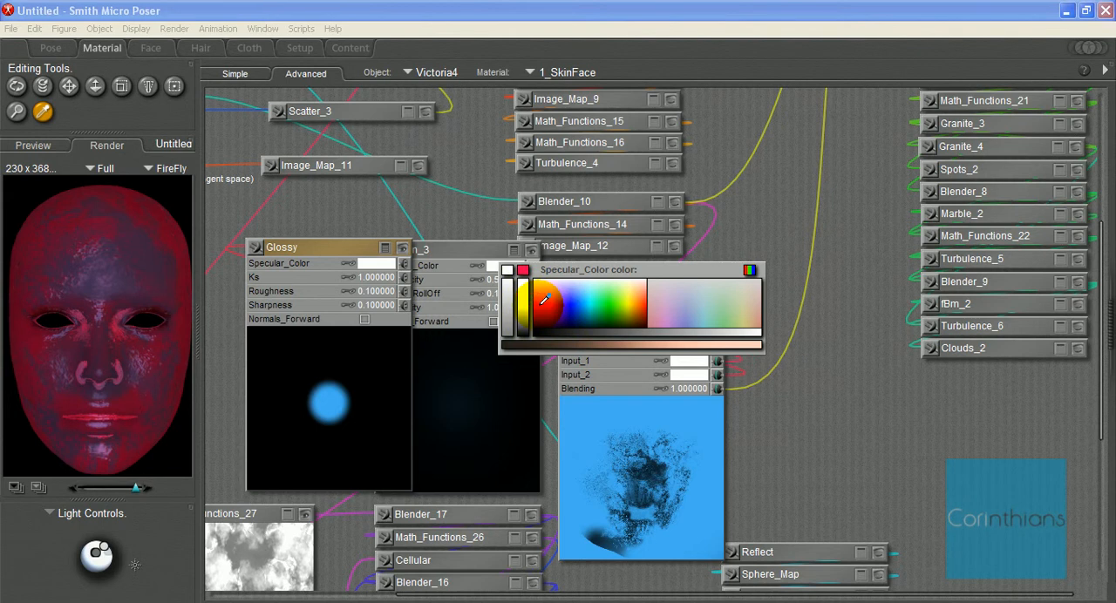
left_click(544, 299)
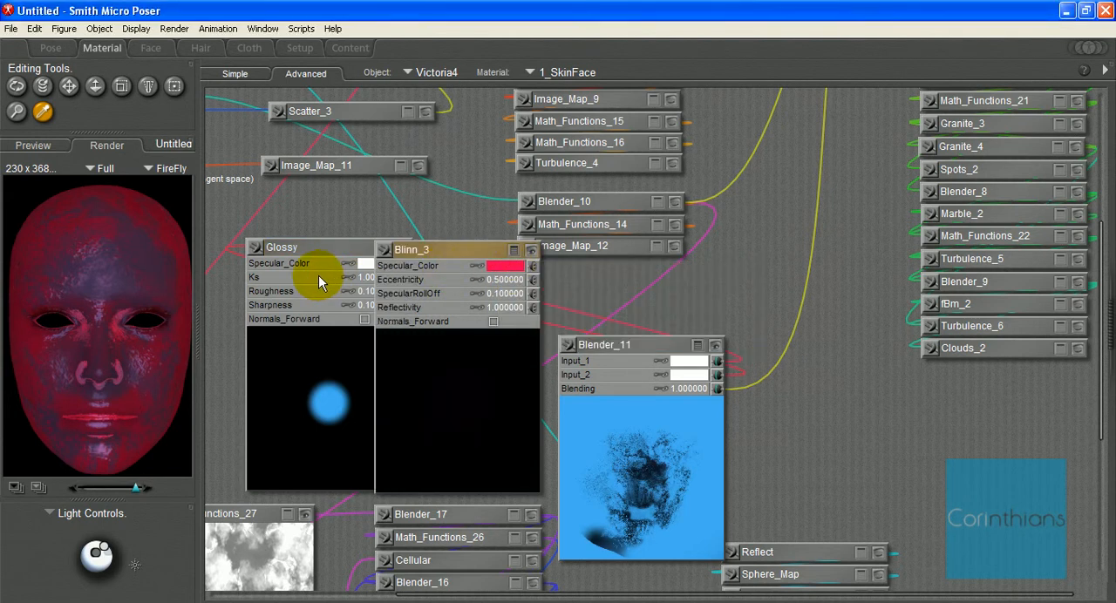
left_click(364, 263)
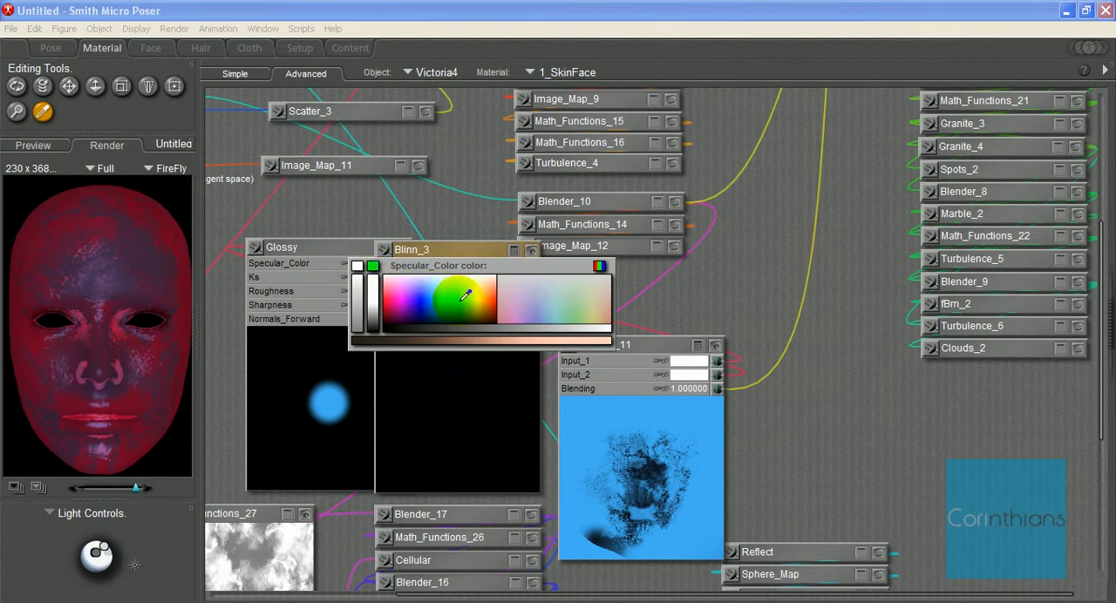
left_click(391, 302)
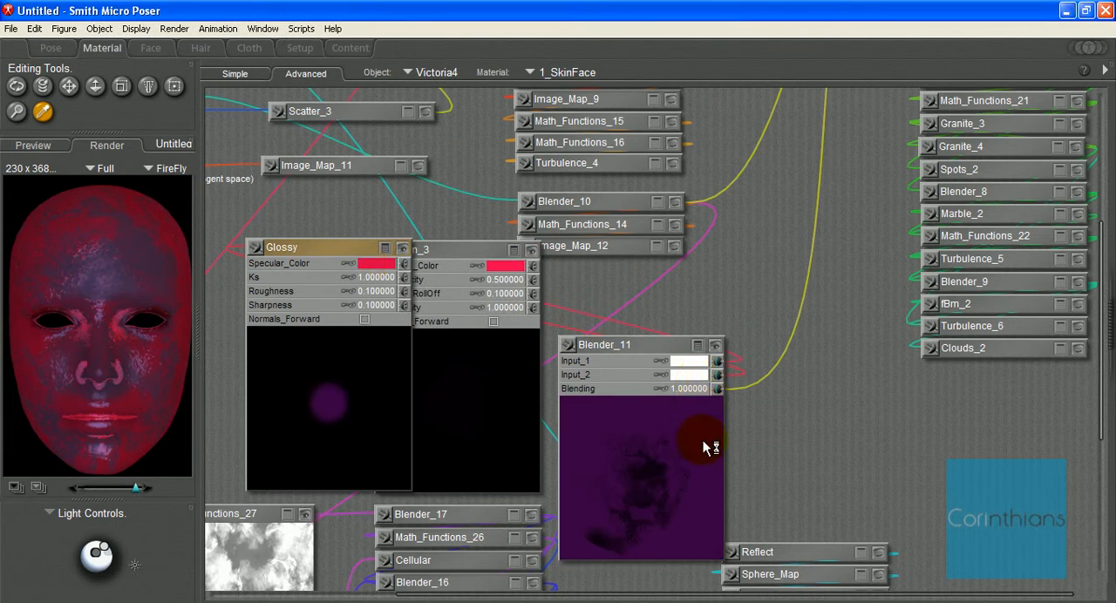
left_click(507, 270)
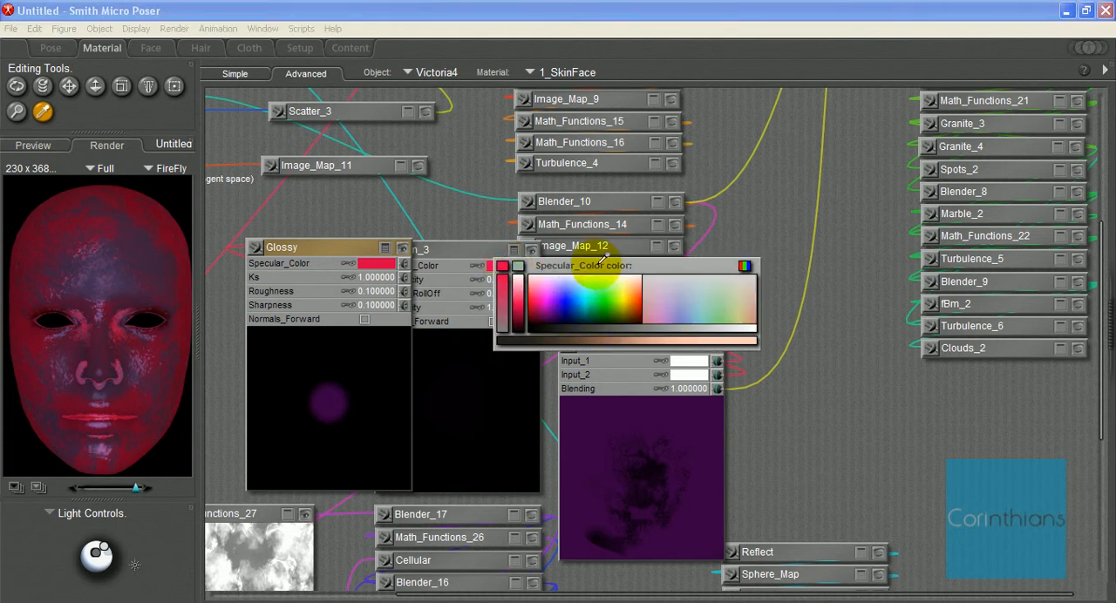
left_click(596, 288)
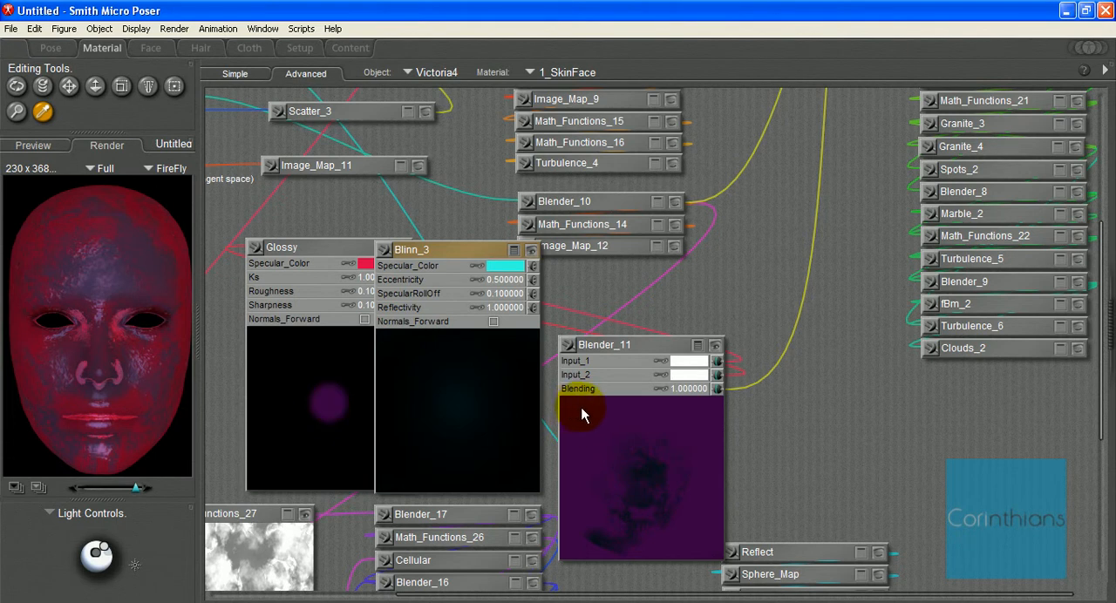
Step: Reset the Specular_Color of Blinn_3 and Glossy to white by sampling Blender_11's white input swatches
left_click(509, 266)
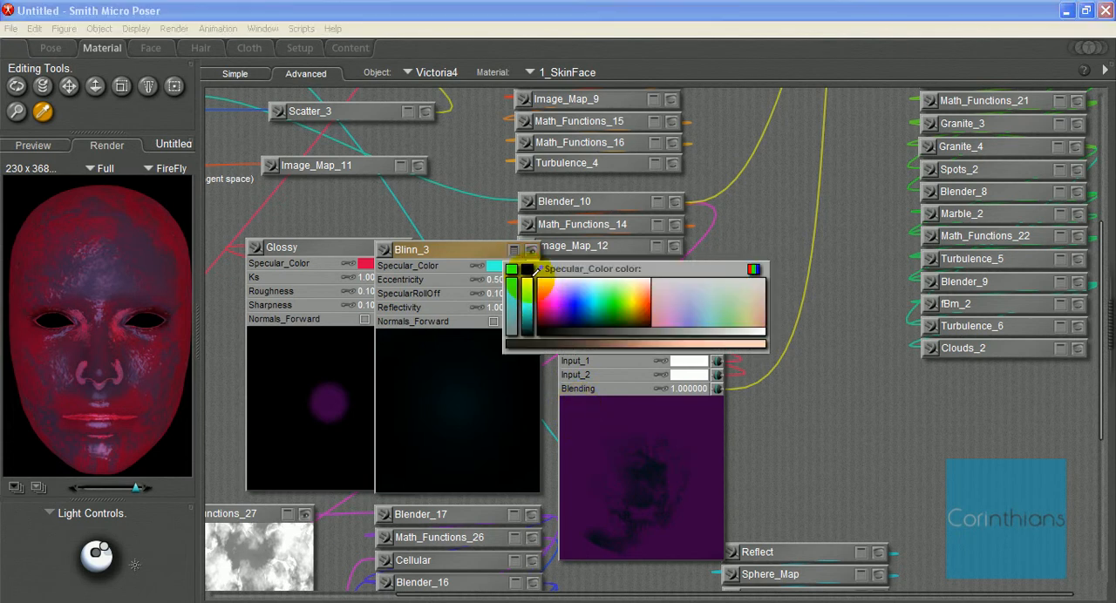
left_click(672, 371)
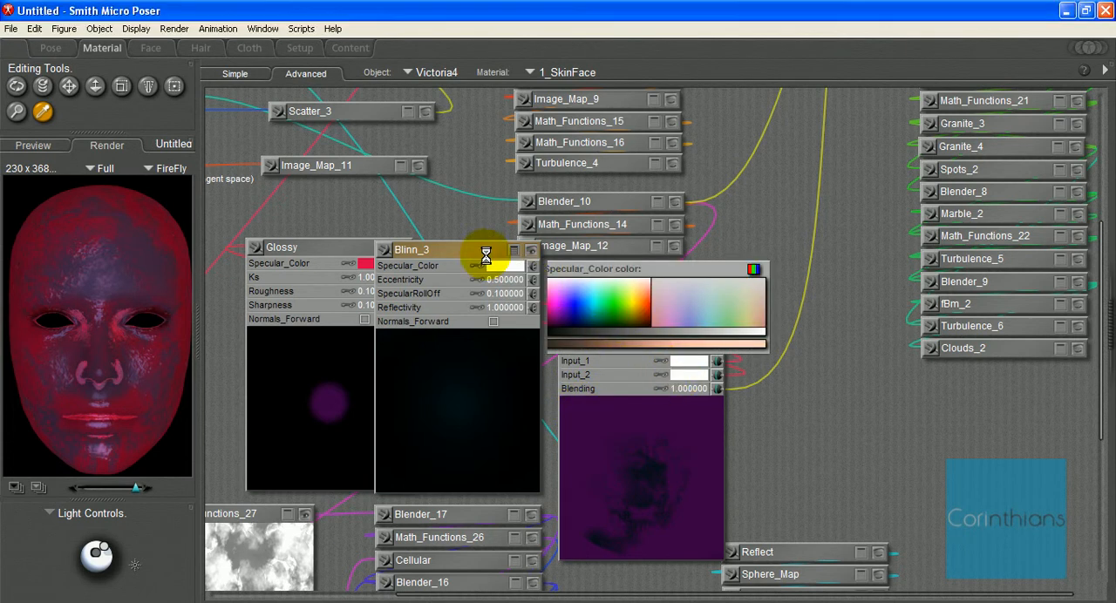
left_click(365, 263)
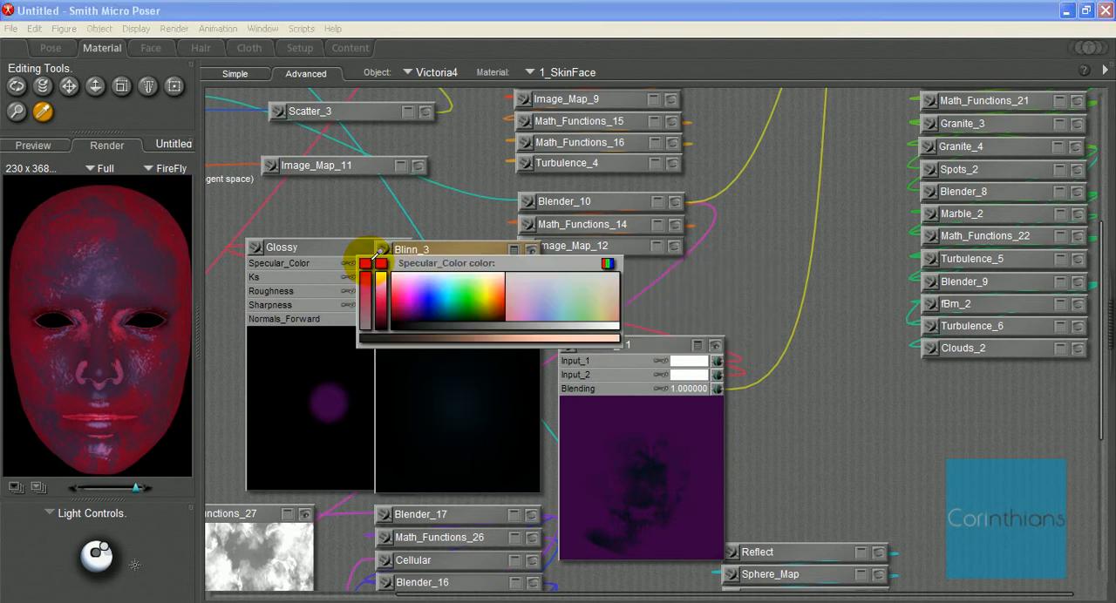
left_click(687, 361)
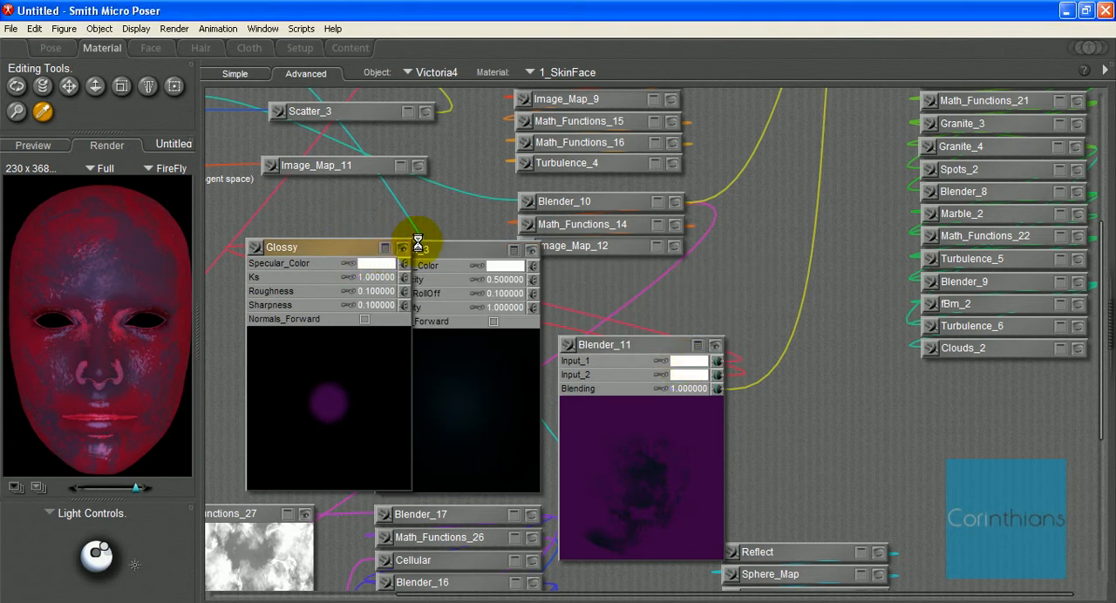
Step: Collapse the parameters and previews of Blinn_3 and Glossy, and stack both nodes directly above Blender_11
left_click(512, 251)
left_click(530, 251)
left_click_drag(504, 250, 663, 317)
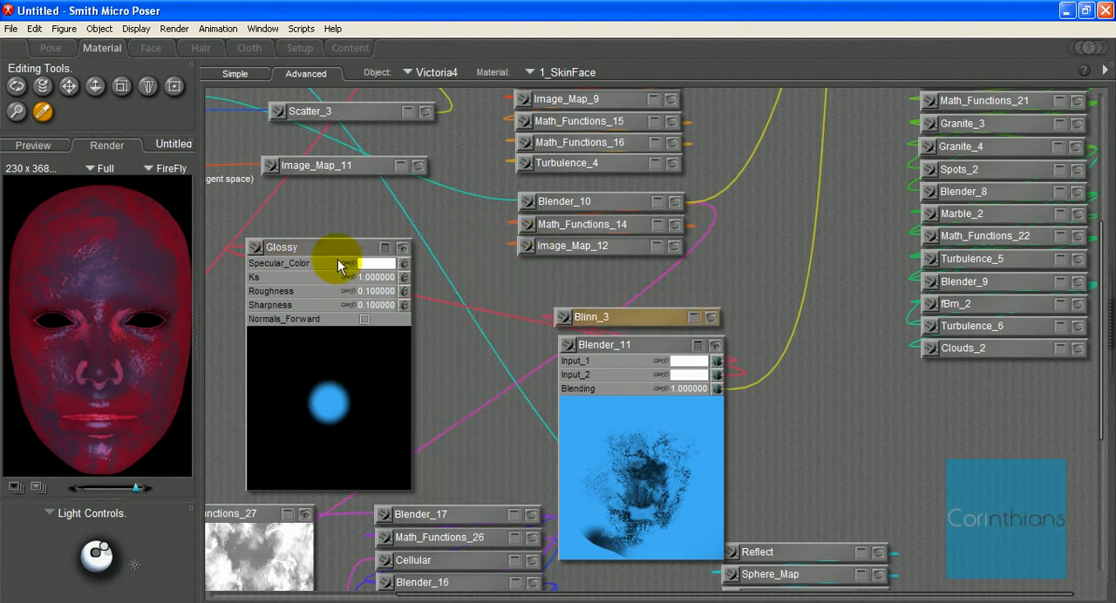
left_click(383, 247)
left_click(402, 247)
left_click_drag(330, 247, 637, 294)
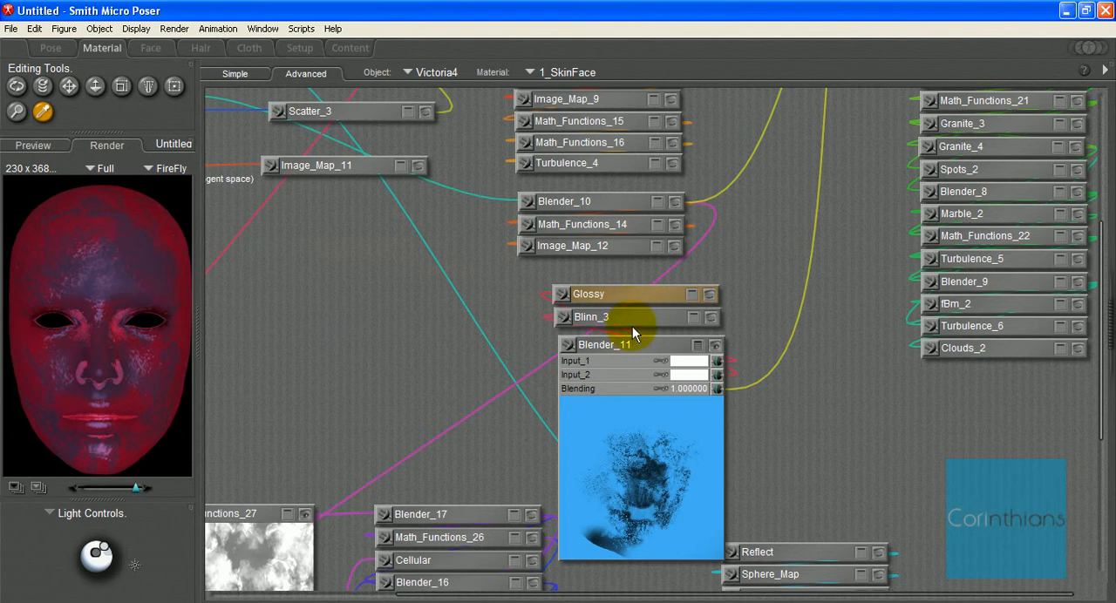
Step: Move Glossy, Blinn_3 and Blender_11 together beside the surface root node, just below Image_Map_11
left_click(632, 319, "shift")
left_click(587, 346, "shift")
left_click_drag(586, 346, 314, 301)
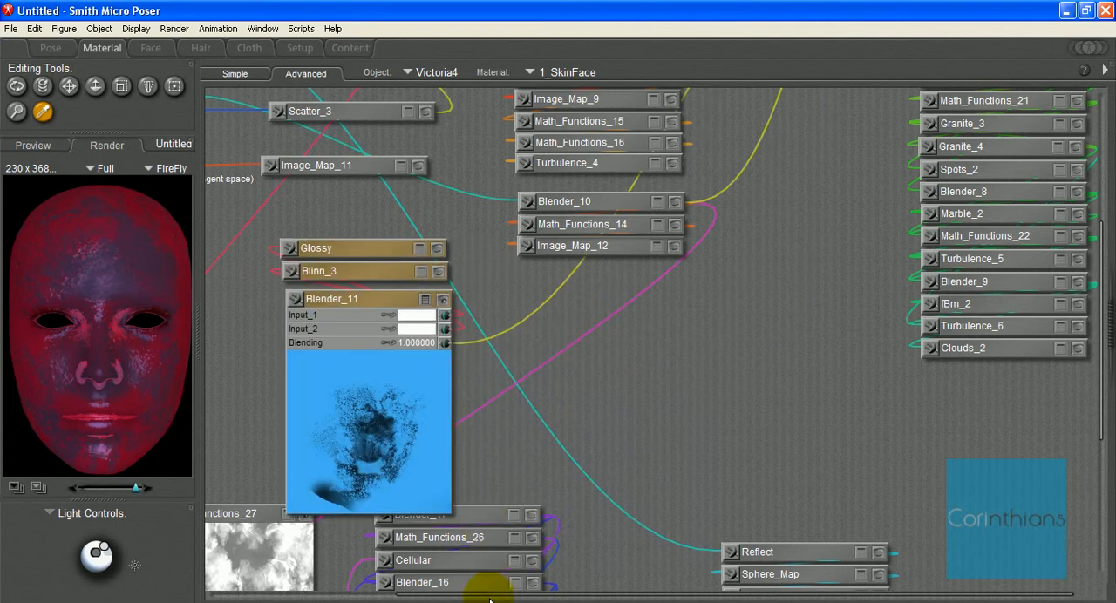
left_click_drag(489, 596, 219, 587)
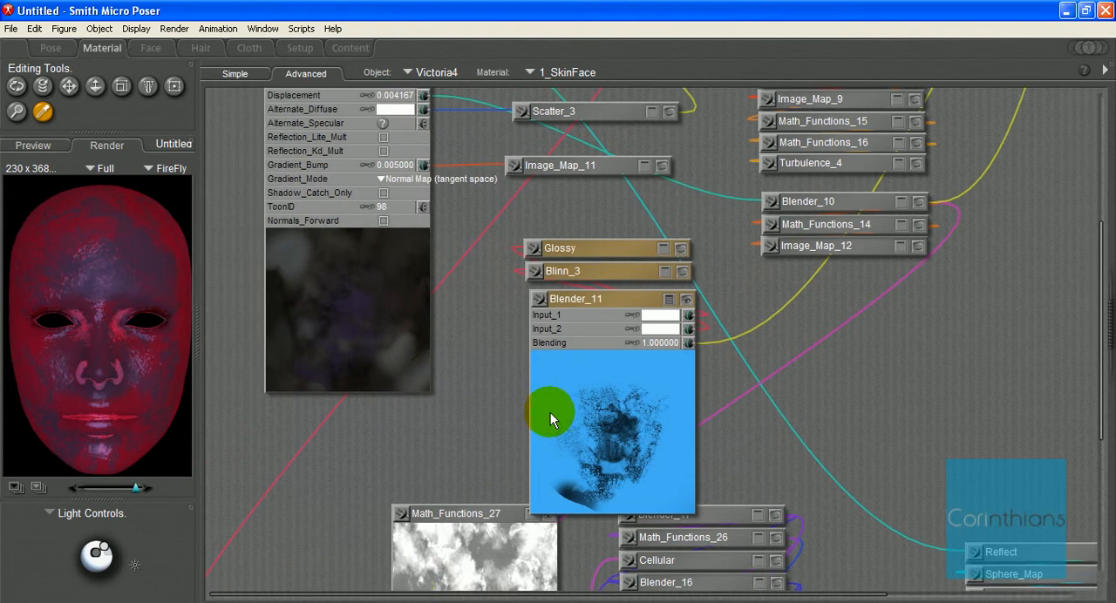
left_click_drag(586, 253, 576, 218)
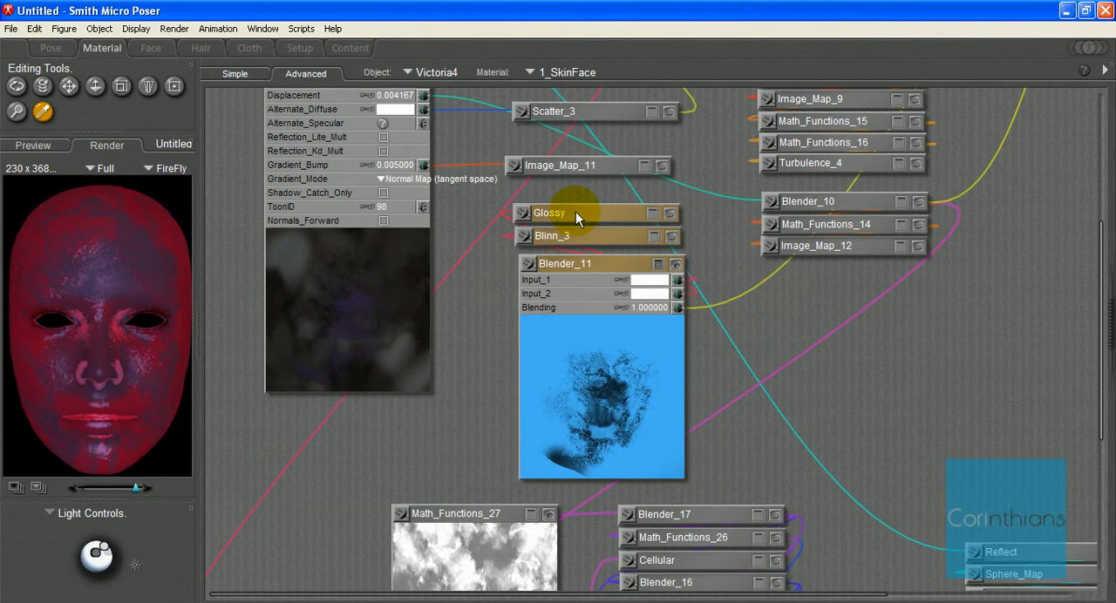
left_click(485, 340)
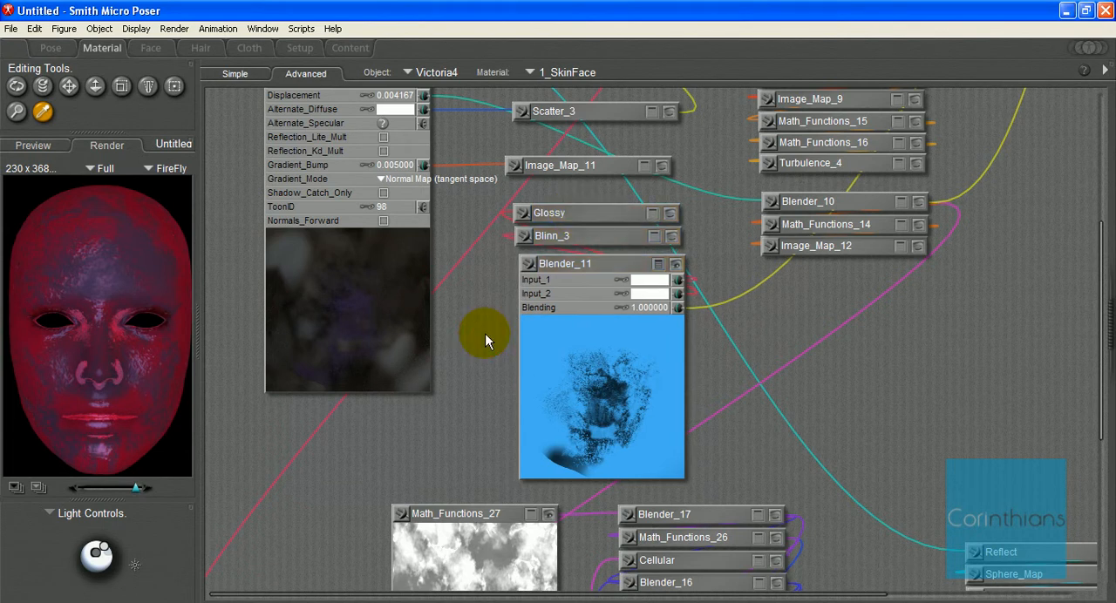
Step: Bring Math_Functions_27 beside Blender_11, expand Glossy and connect Math_Functions_27 to Glossy's Specular_Color
left_click(602, 213)
left_click_drag(488, 514, 451, 302)
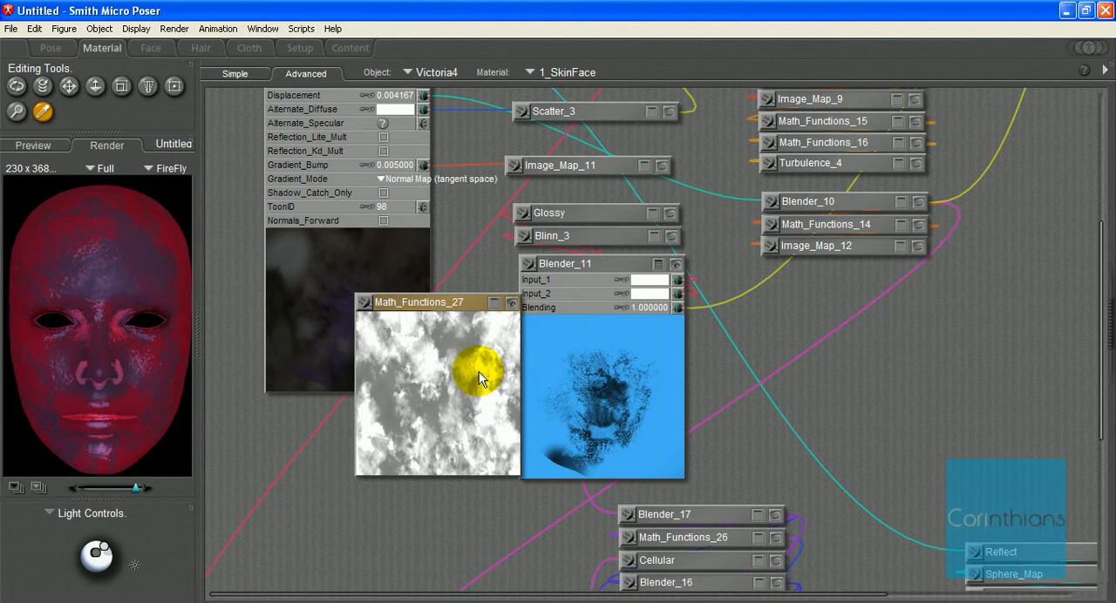
left_click_drag(490, 305, 755, 273)
left_click(666, 215)
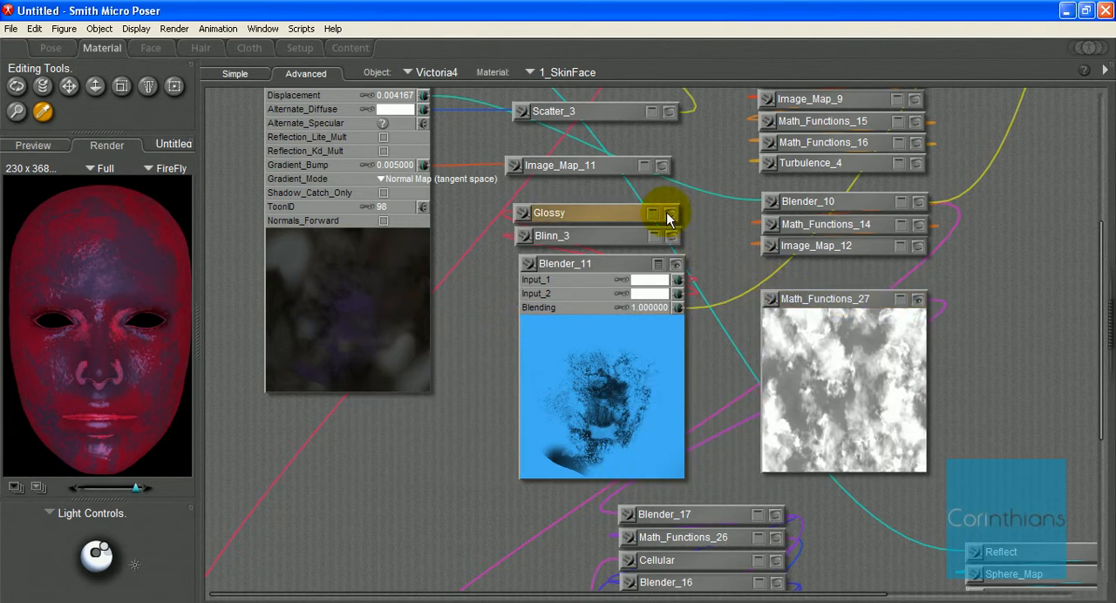
left_click_drag(624, 216, 428, 370)
left_click(759, 299)
left_click_drag(664, 338, 488, 380)
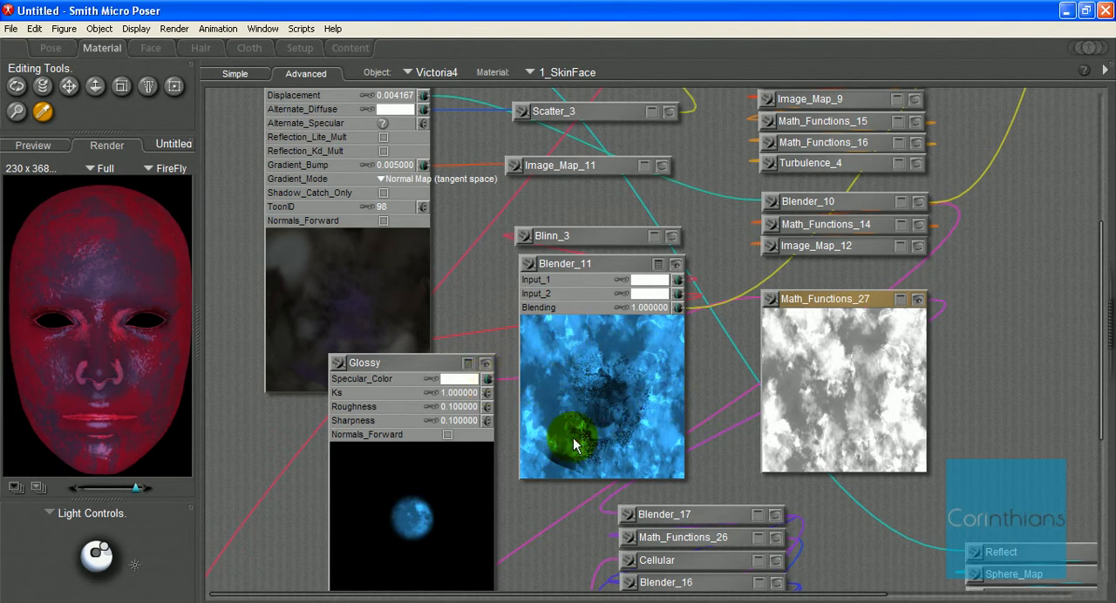
Step: Collapse Glossy and return it above Blinn_3, and move Math_Functions_27 back down out of the specular group
left_click(467, 363)
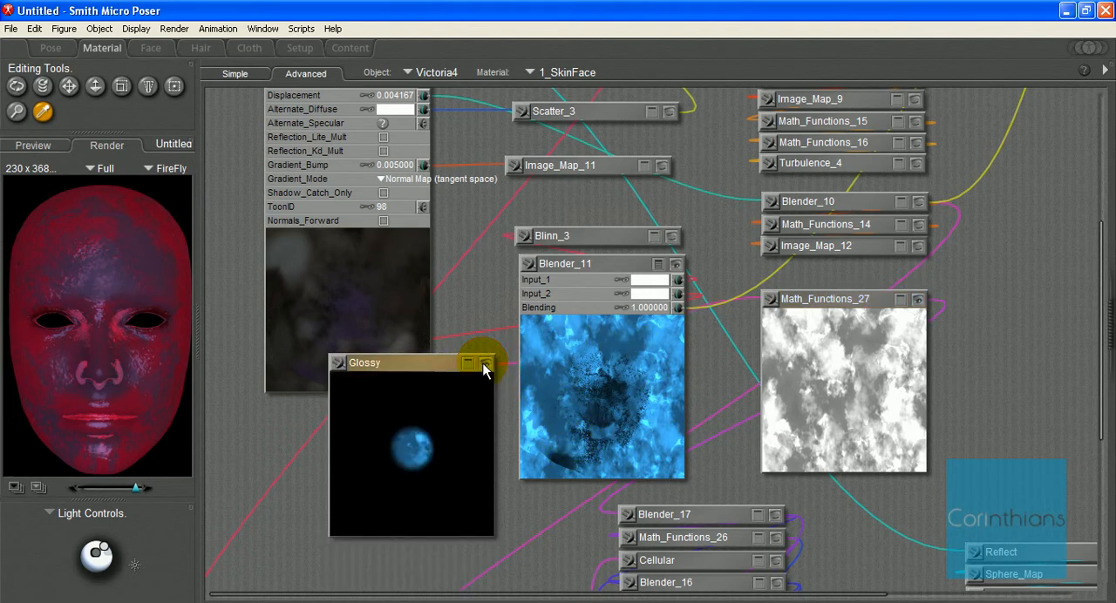
left_click(485, 363)
left_click_drag(428, 366, 619, 206)
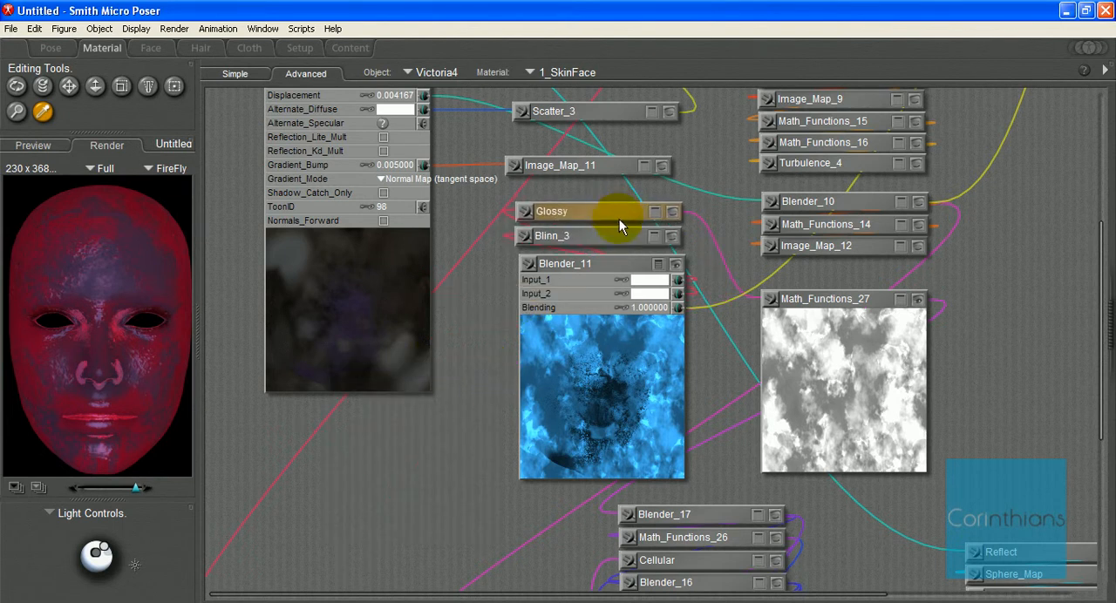
left_click_drag(593, 269, 516, 301)
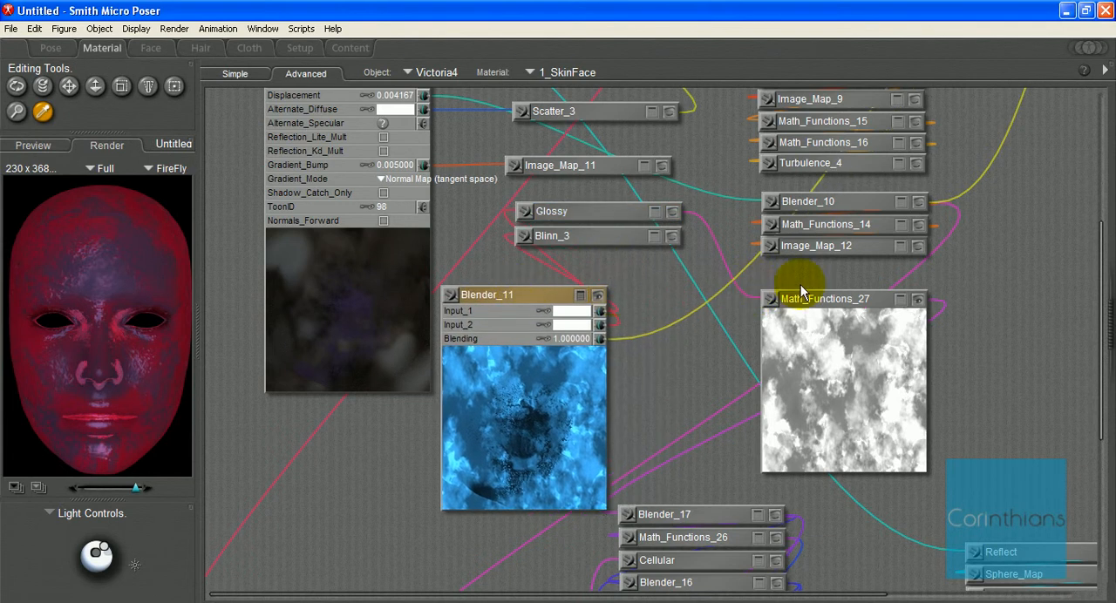
left_click_drag(832, 301, 494, 600)
Step: Place Blender_11 directly below Blinn_3 and connect it to the root node's Alternate_Specular
left_click_drag(479, 302, 553, 262)
scroll(554, 260, "up", 2)
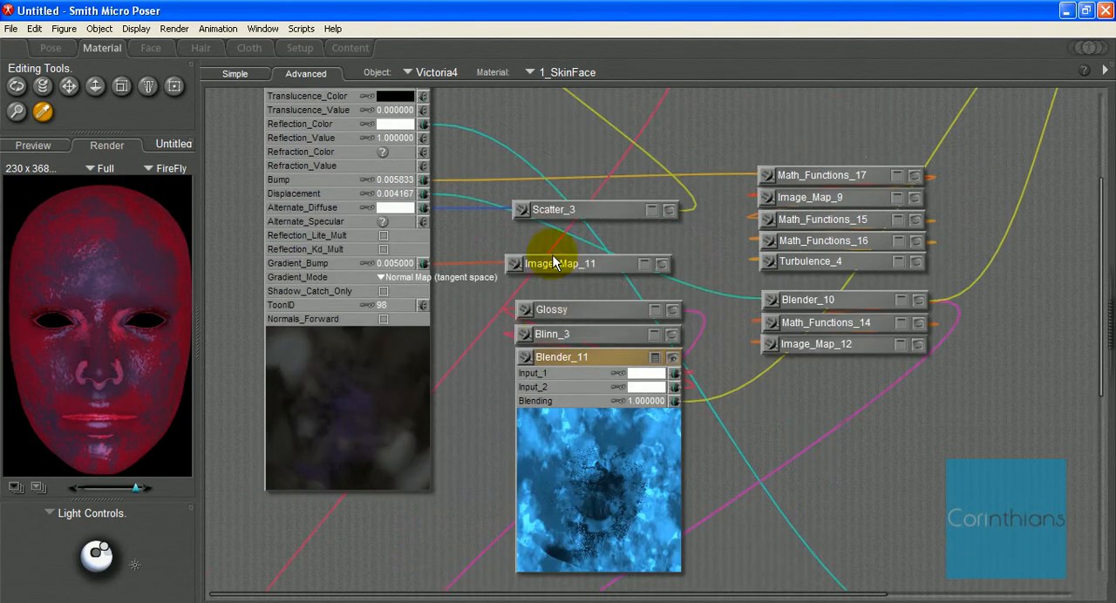
left_click_drag(528, 359, 425, 225)
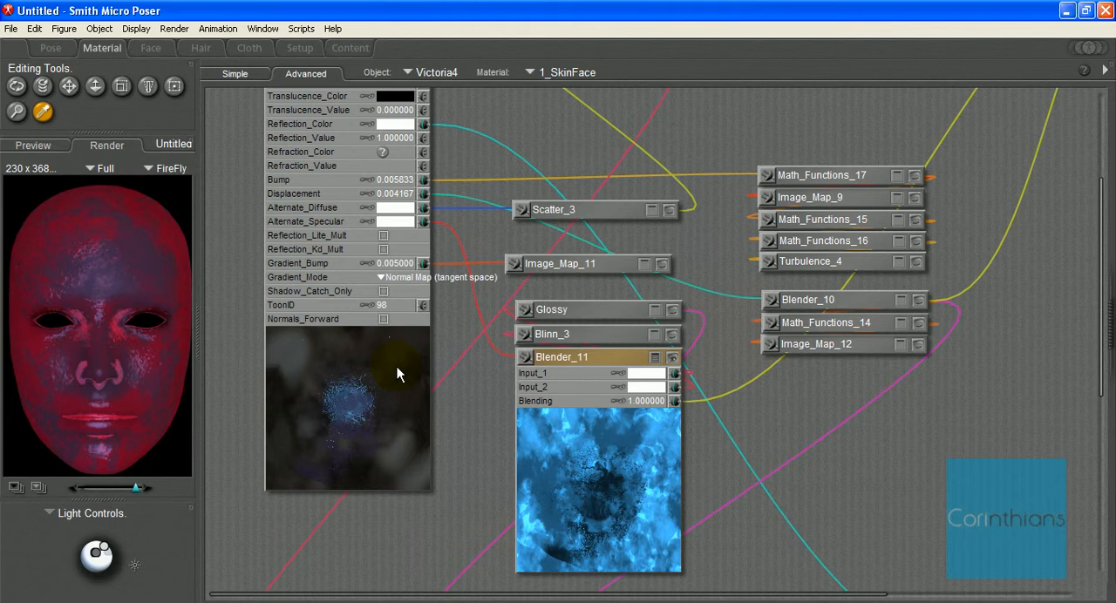
Step: Bring the Image_Map_14 mask near the surface root node and connect it to Reflection_Value
scroll(411, 373, "up", 3)
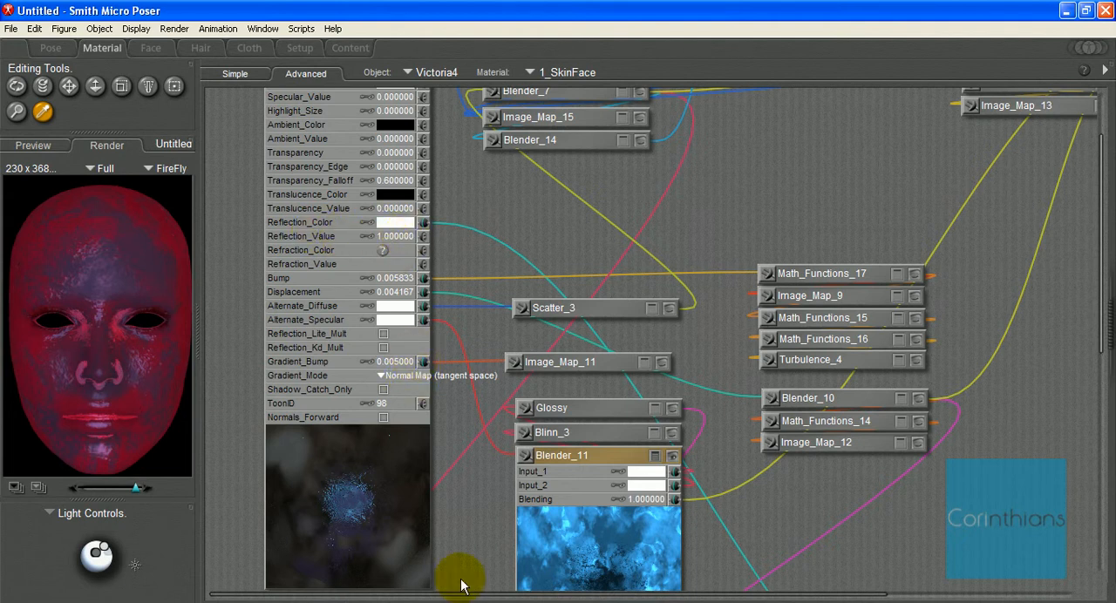
left_click_drag(469, 595, 701, 594)
scroll(767, 443, "up", 3)
left_click_drag(931, 128, 274, 320)
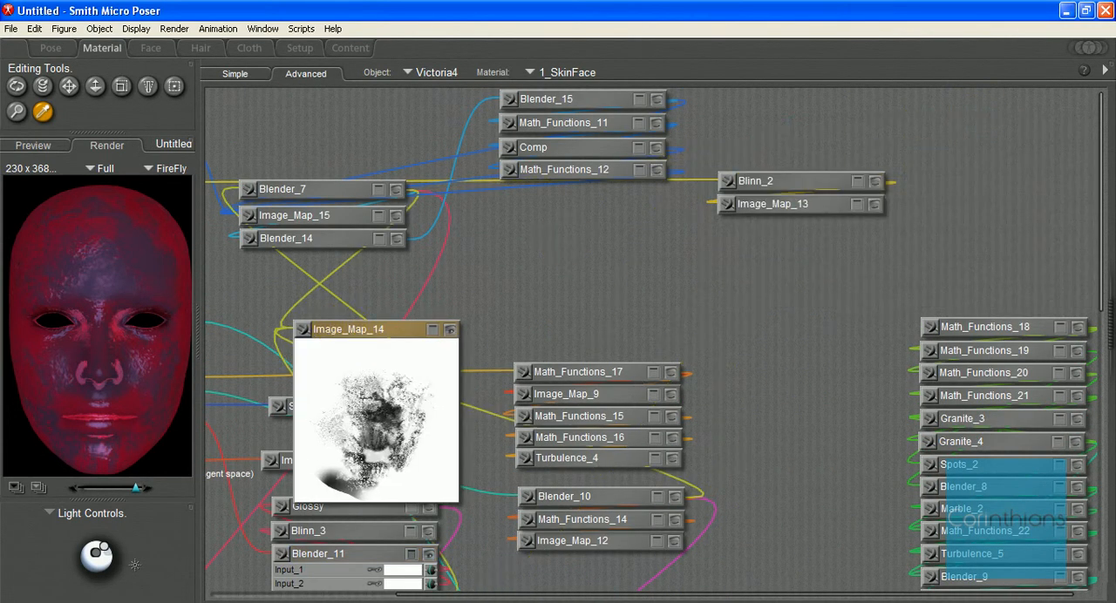
left_click_drag(543, 595, 286, 591)
scroll(475, 373, "down", 3)
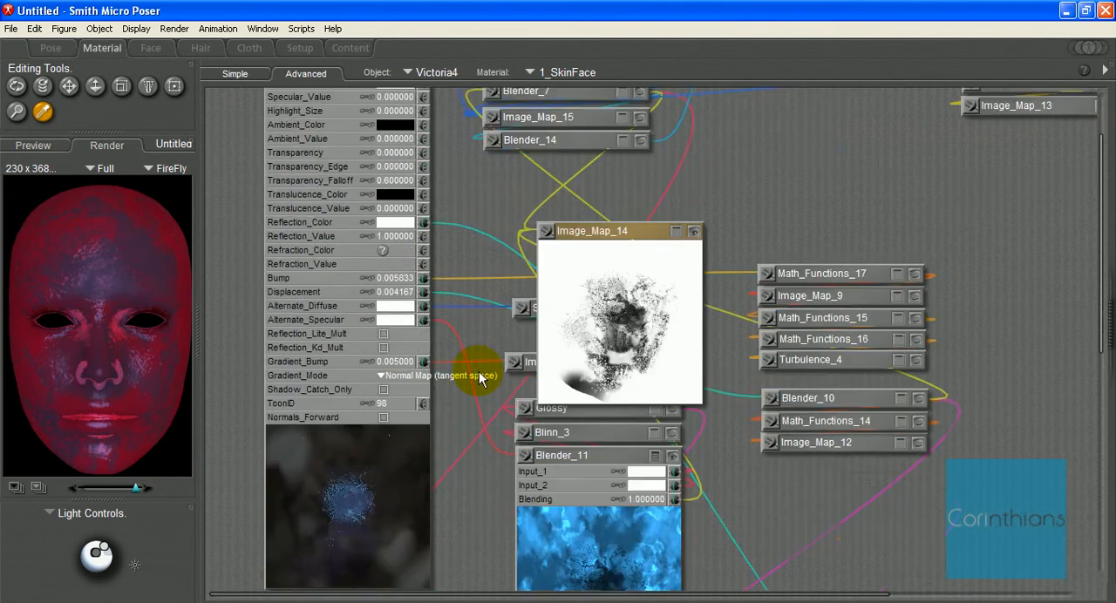
left_click_drag(544, 237, 423, 237)
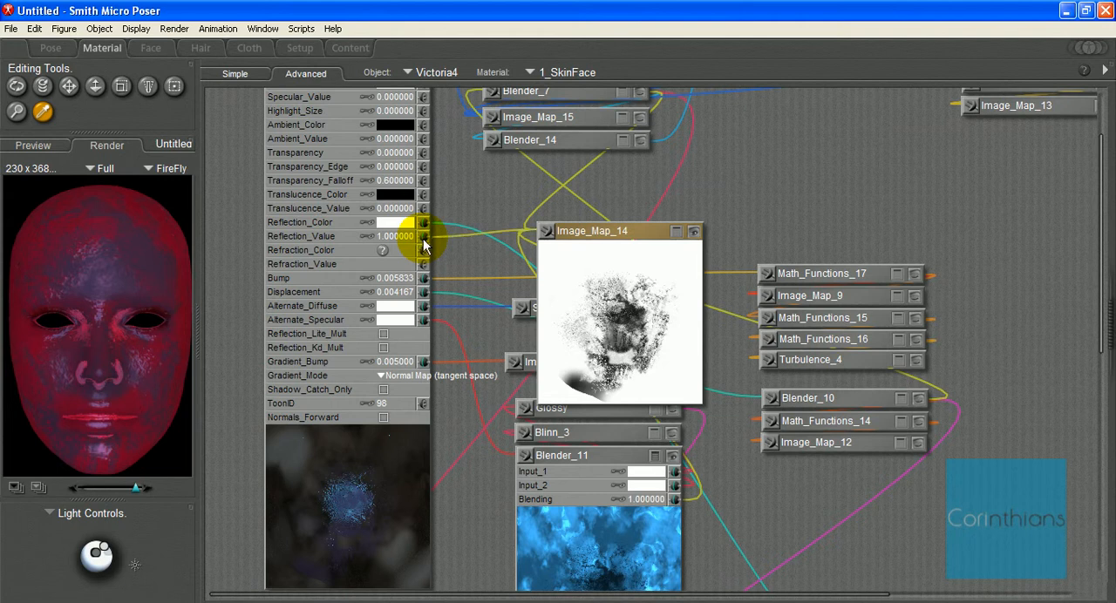
Step: Move Image_Map_14 back above Math_Functions_18 at the far end of the network and hide its preview
left_click_drag(617, 244, 1076, 169)
left_click_drag(790, 595, 1031, 587)
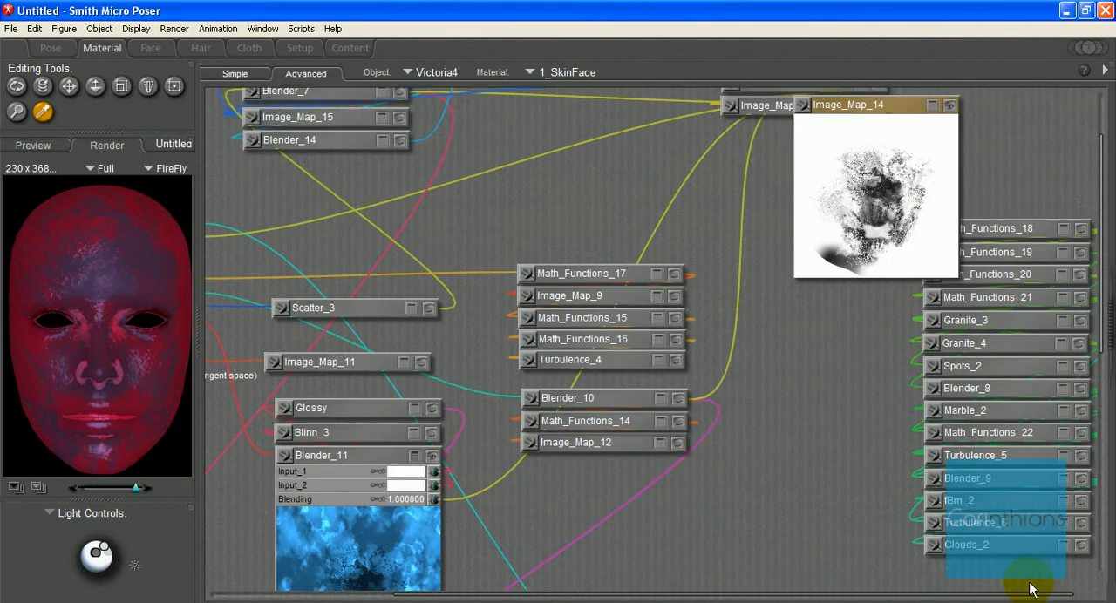
scroll(947, 334, "up", 3)
left_click_drag(899, 214, 1017, 128)
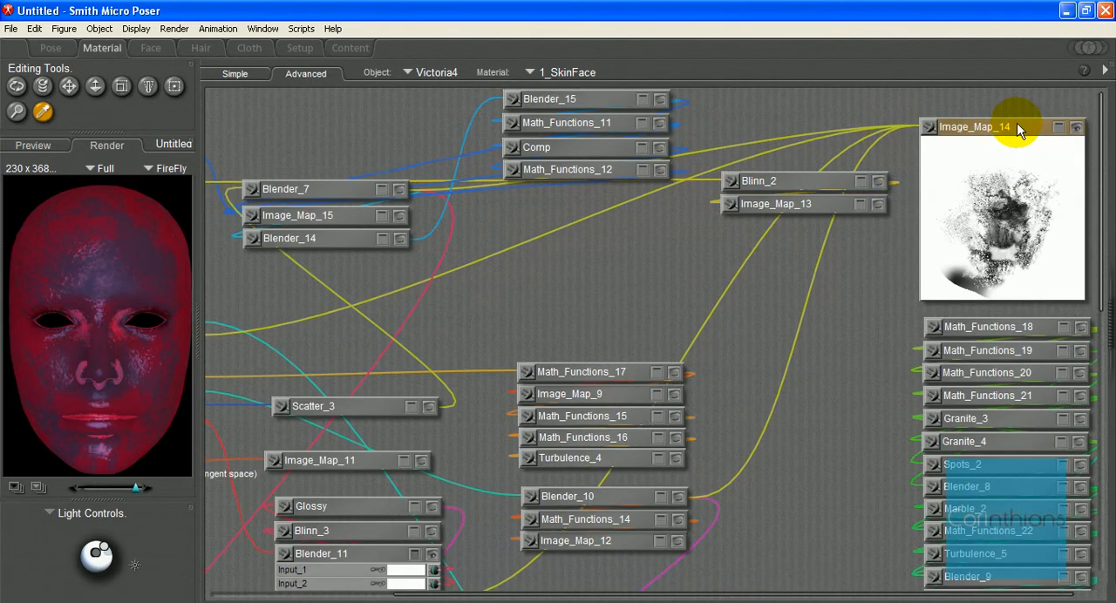
left_click(1081, 127)
Step: Collapse Blender_11 completely and align Image_Map_11 with the Scatter_3 and Glossy nodes
left_click_drag(877, 593, 501, 593)
scroll(477, 534, "down", 3)
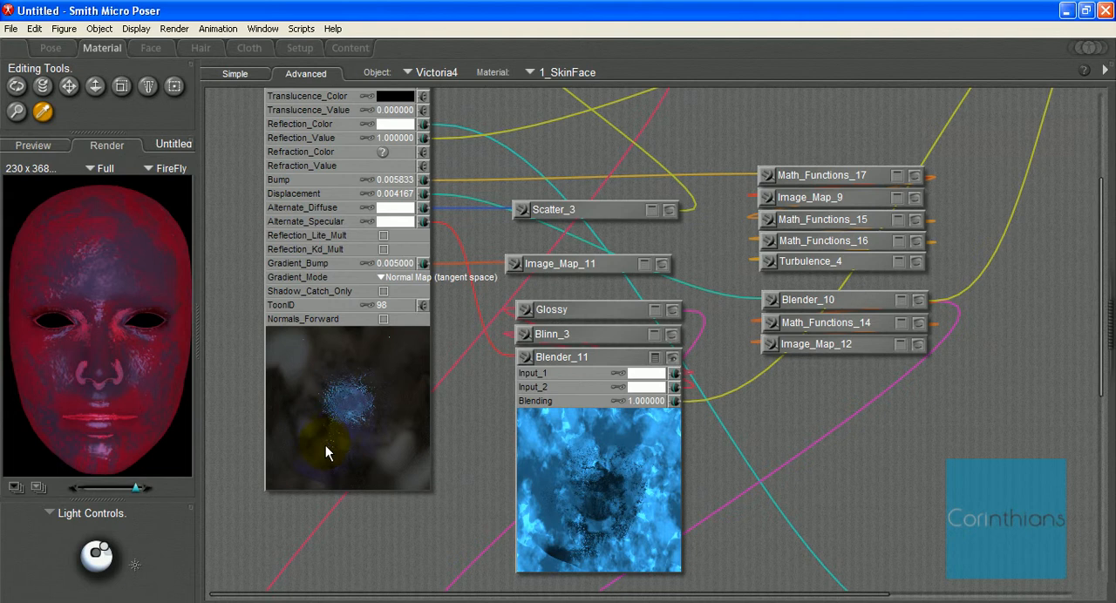
left_click(669, 359)
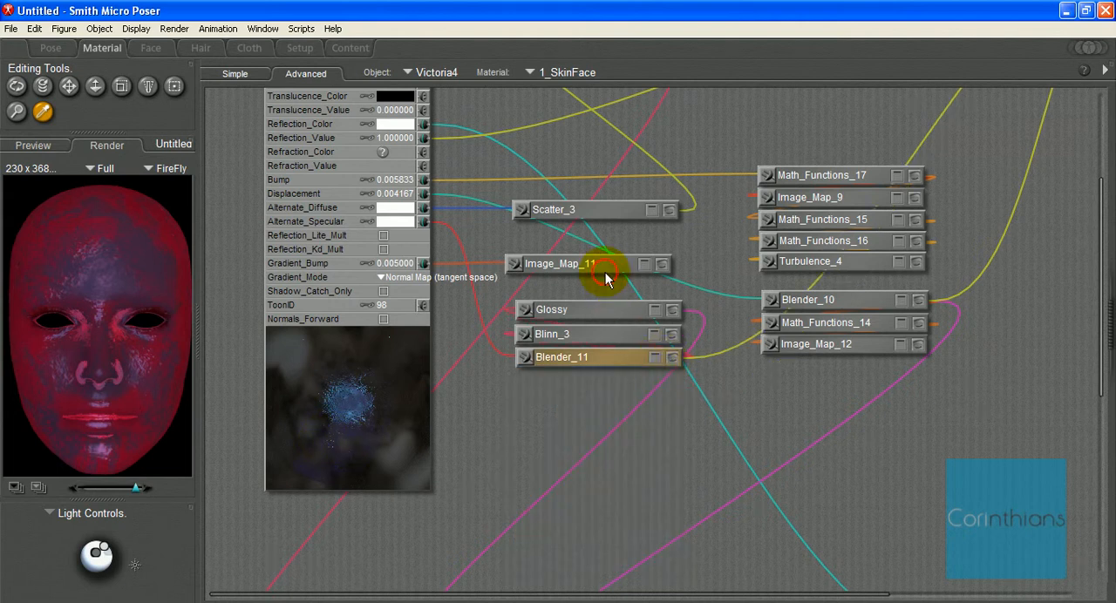
left_click_drag(612, 266, 619, 267)
Step: Switch the small figure view from the render to the live preview
scroll(607, 278, "up", 3)
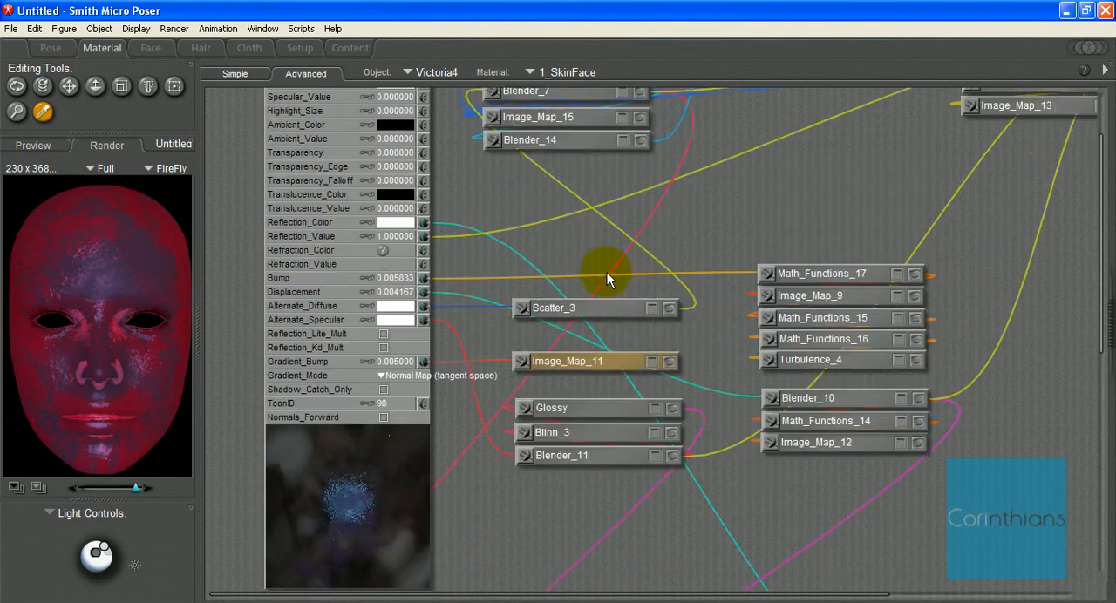
left_click(176, 226)
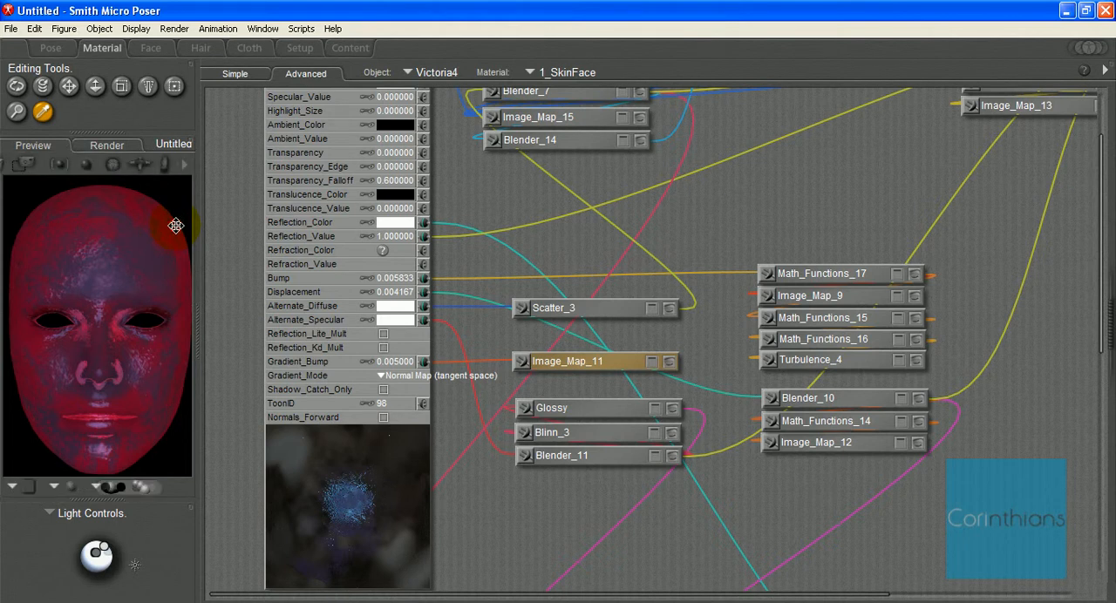